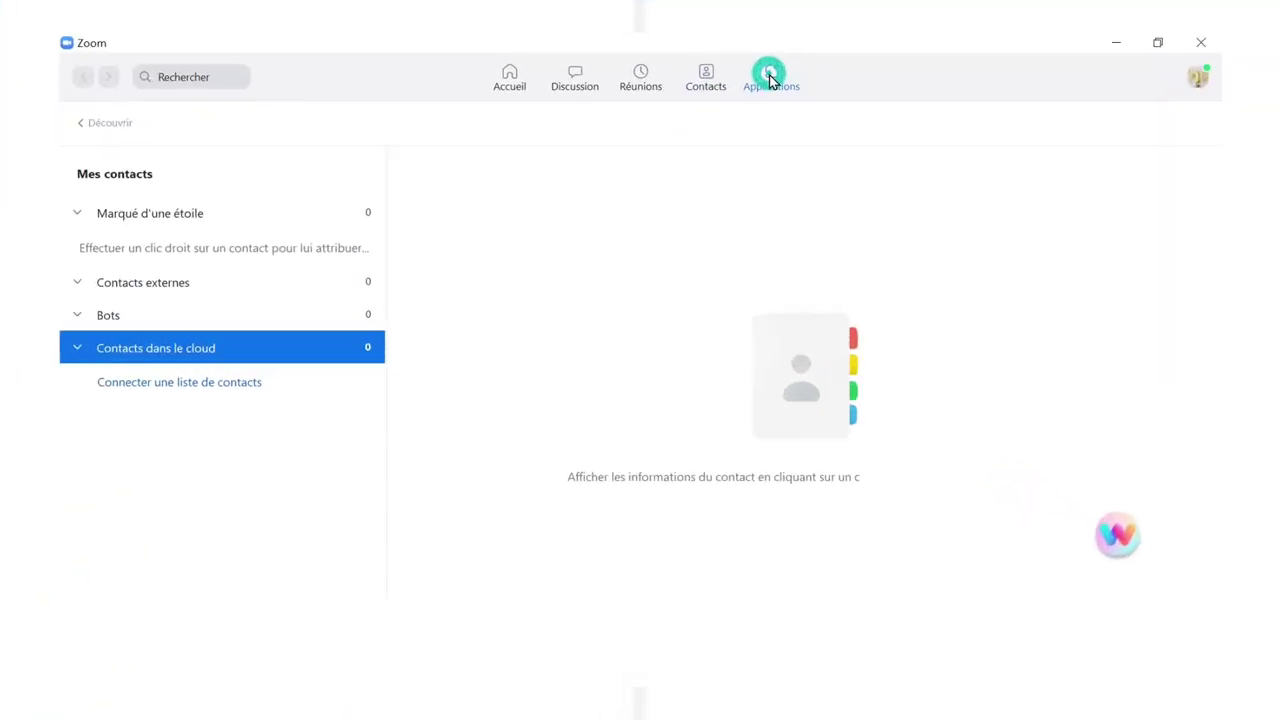
Go to the applications section and show the catalogue of apps to discover
click(784, 50)
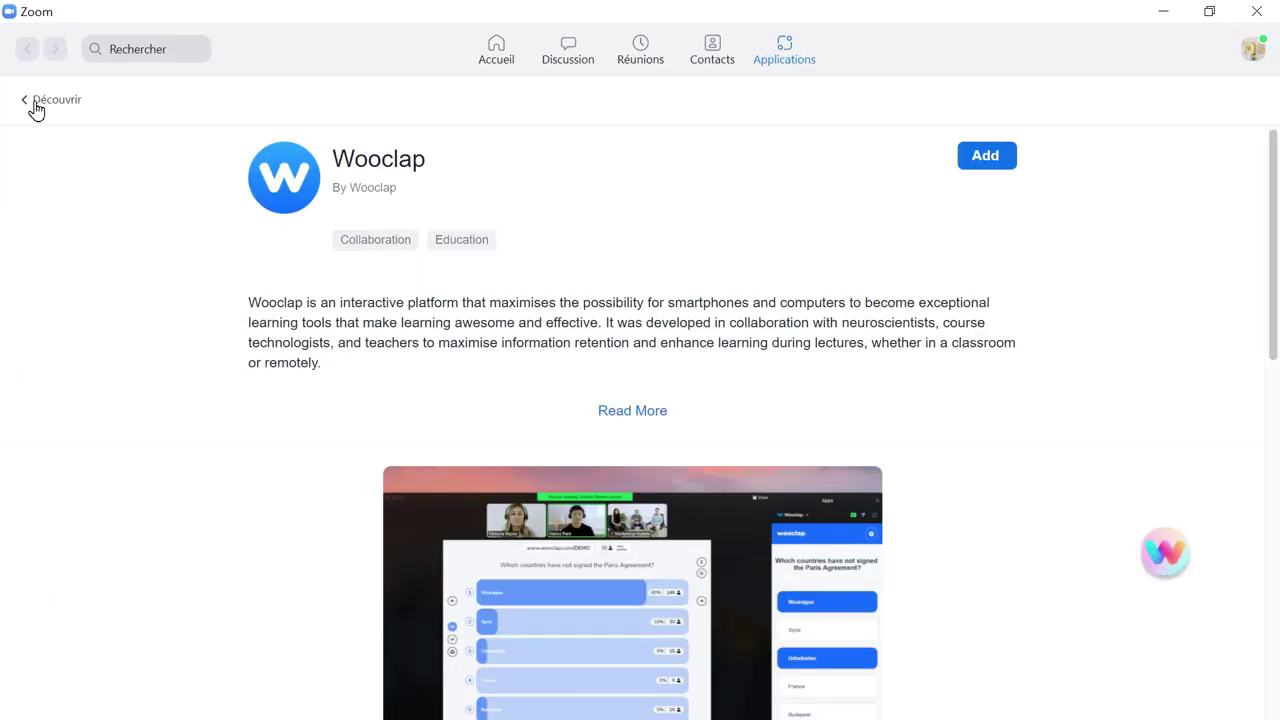
click(30, 110)
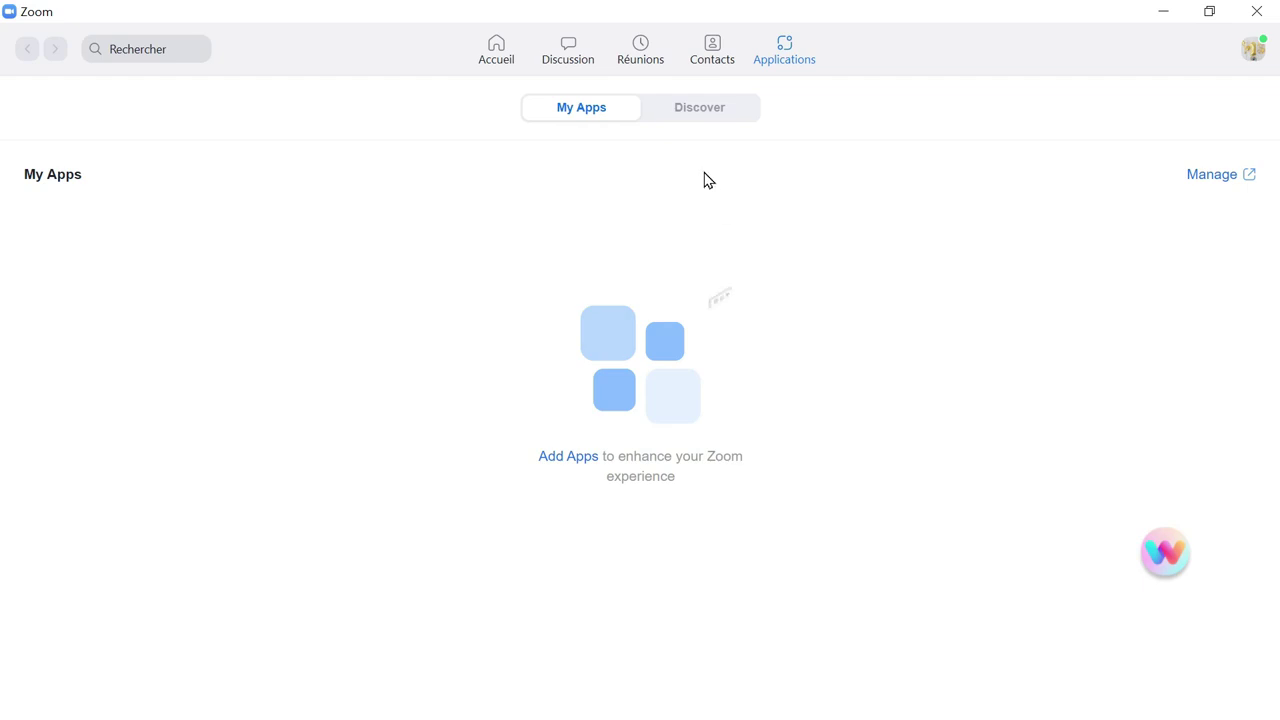
click(676, 119)
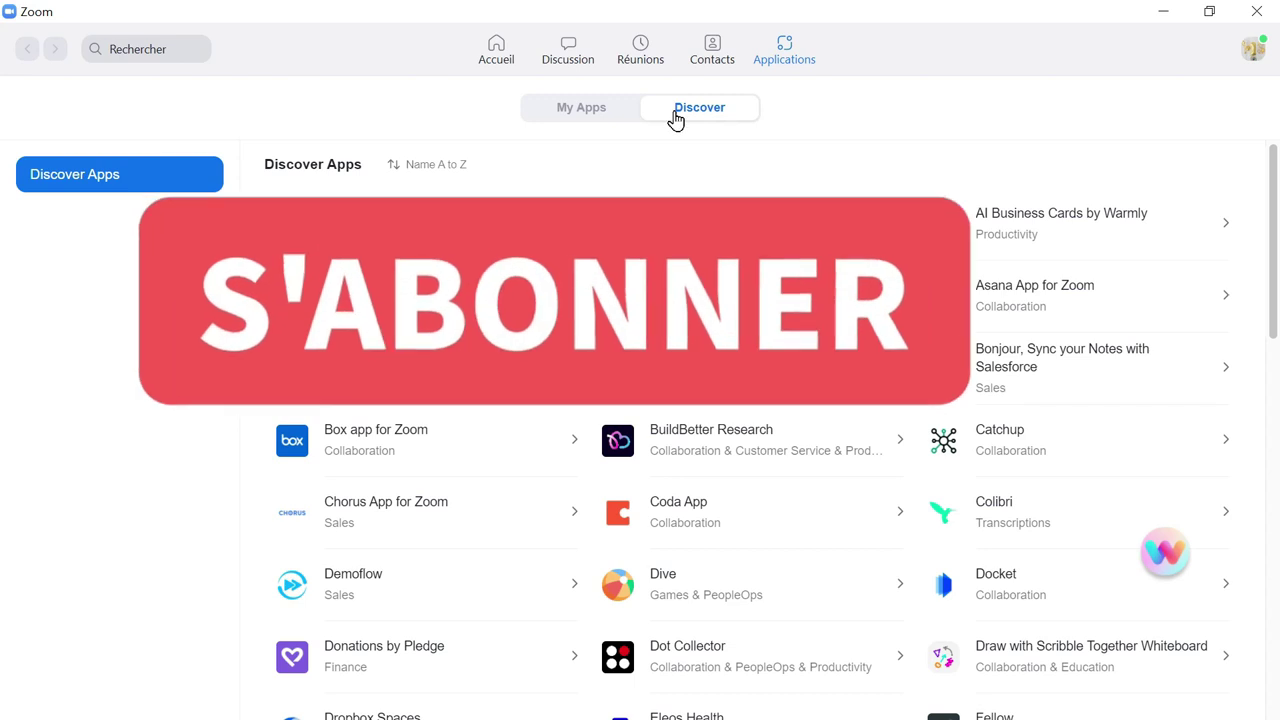
click(595, 107)
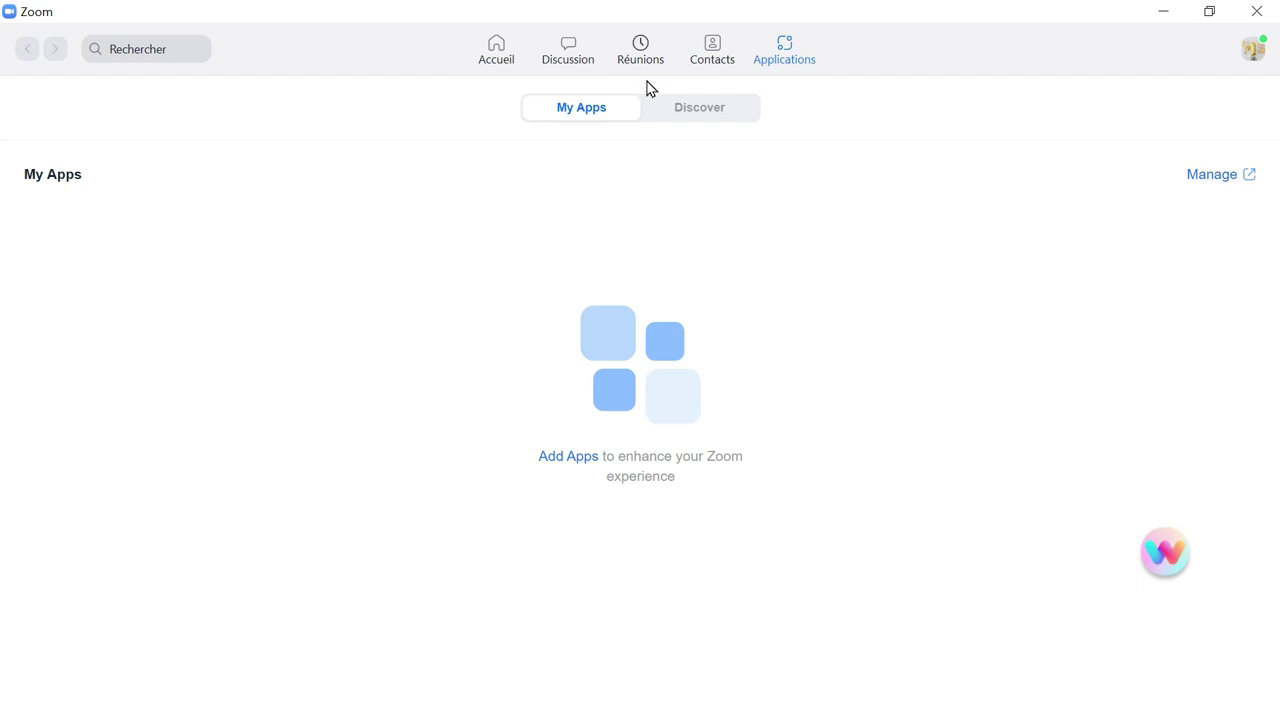
click(700, 110)
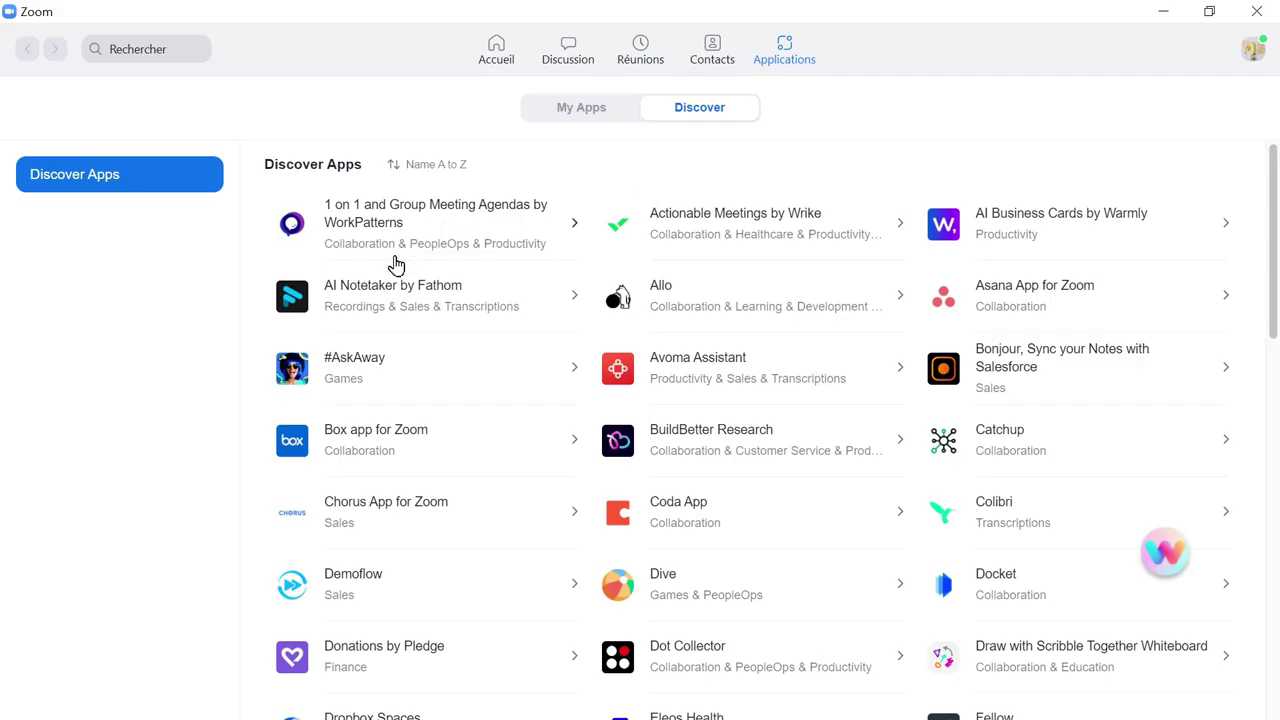
Find AI Business Cards by Warmly in the app catalogue and start adding it
scroll(397, 263, down, 20)
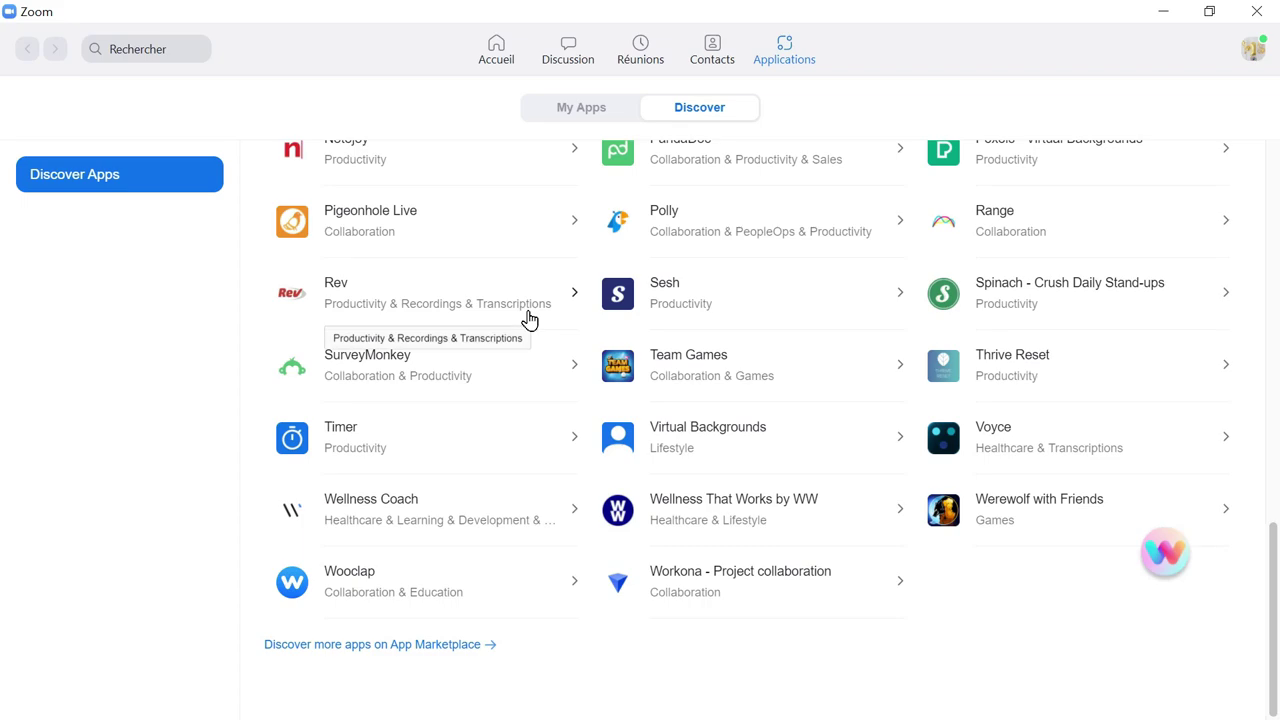
scroll(530, 319, up, 5)
scroll(530, 319, up, 3)
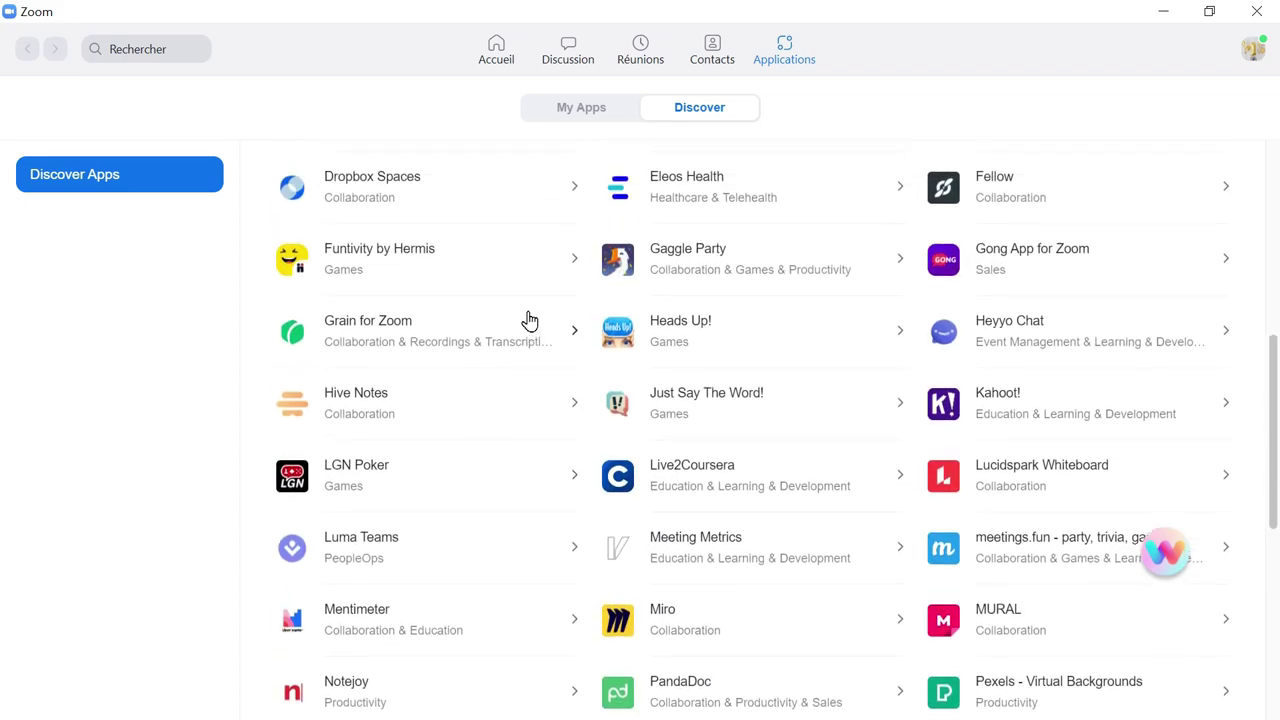
scroll(530, 319, up, 3)
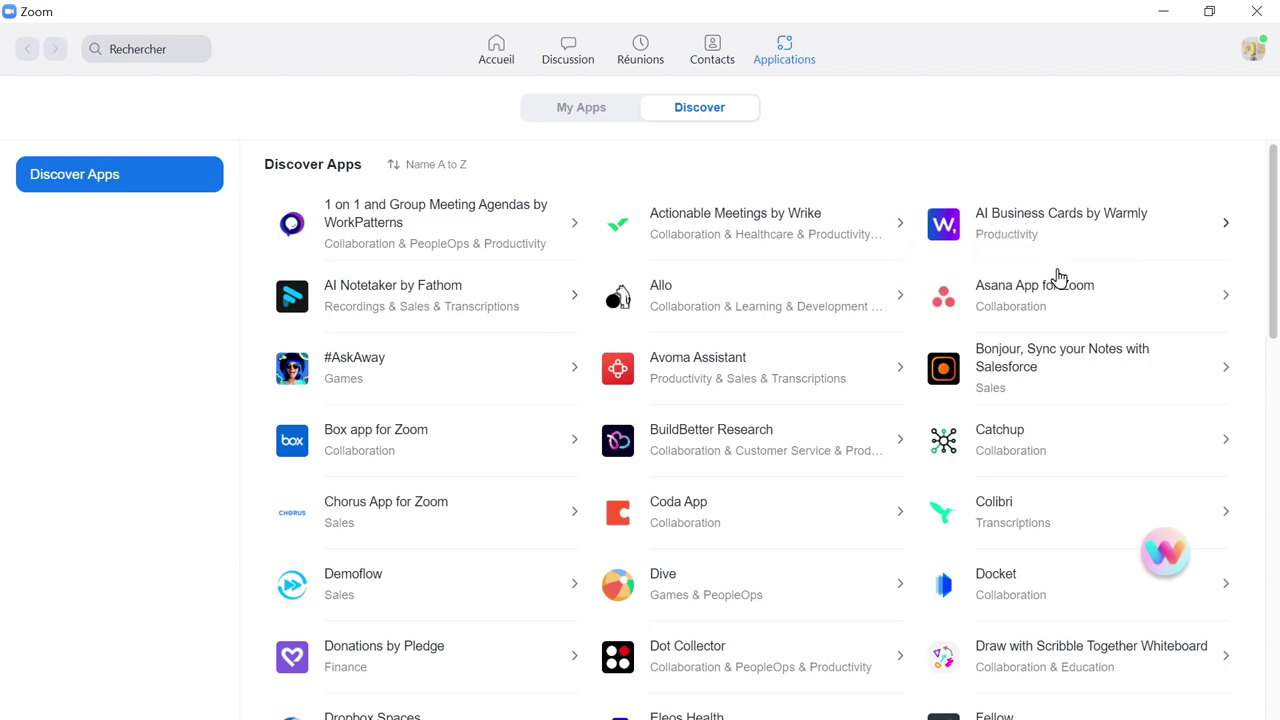
click(998, 235)
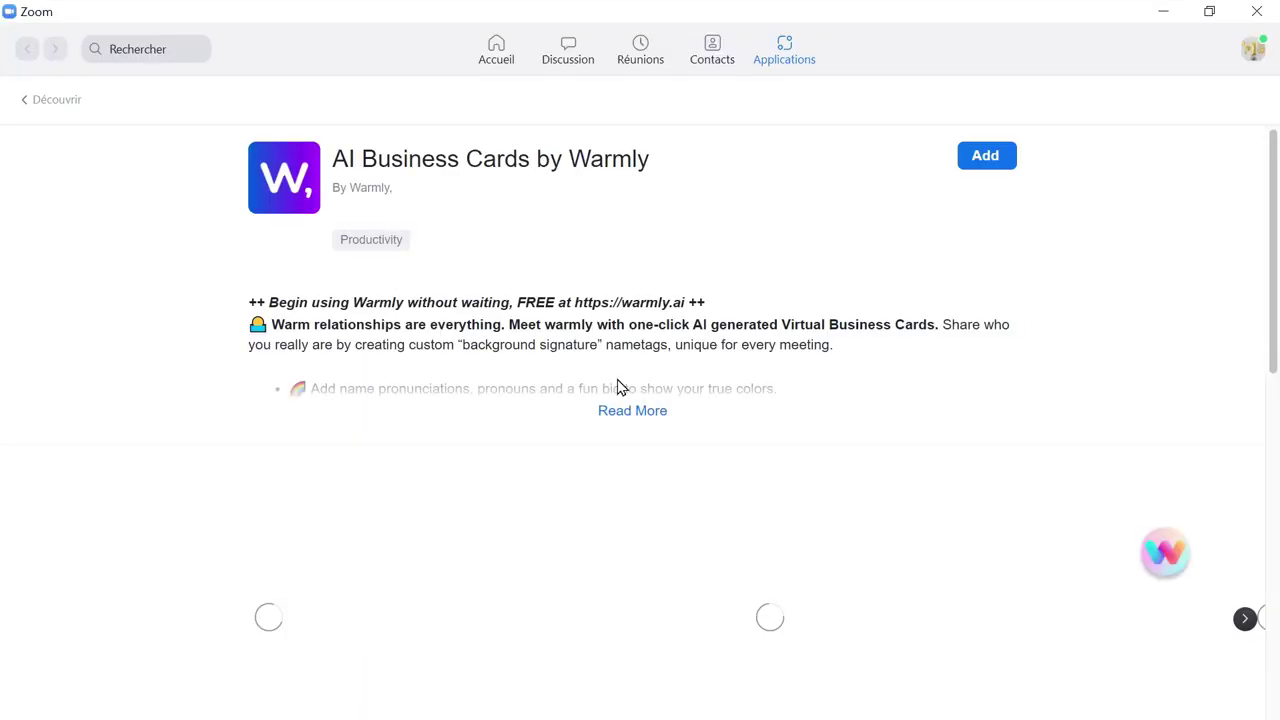
scroll(674, 549, down, 1)
scroll(830, 360, up, 1)
click(980, 168)
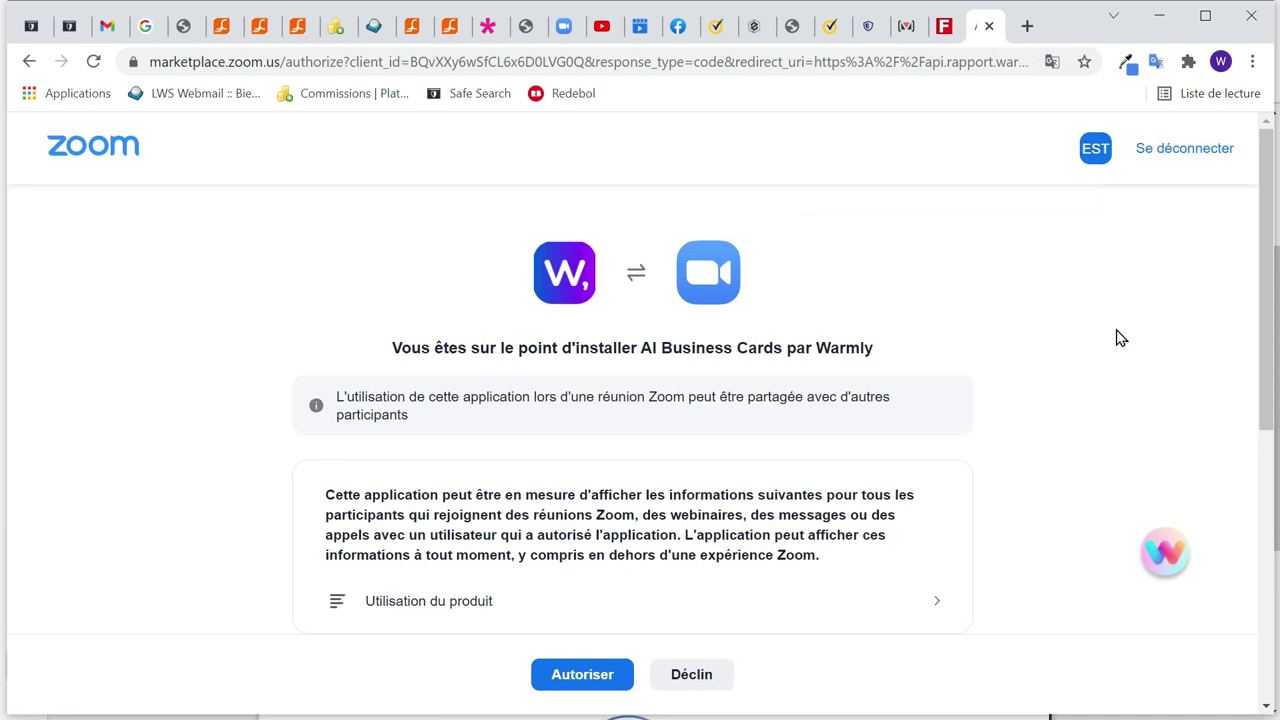
Review the permissions requested by AI Business Cards by Warmly, authorize it, and let the browser open Zoom Meetings
scroll(1117, 337, down, 4)
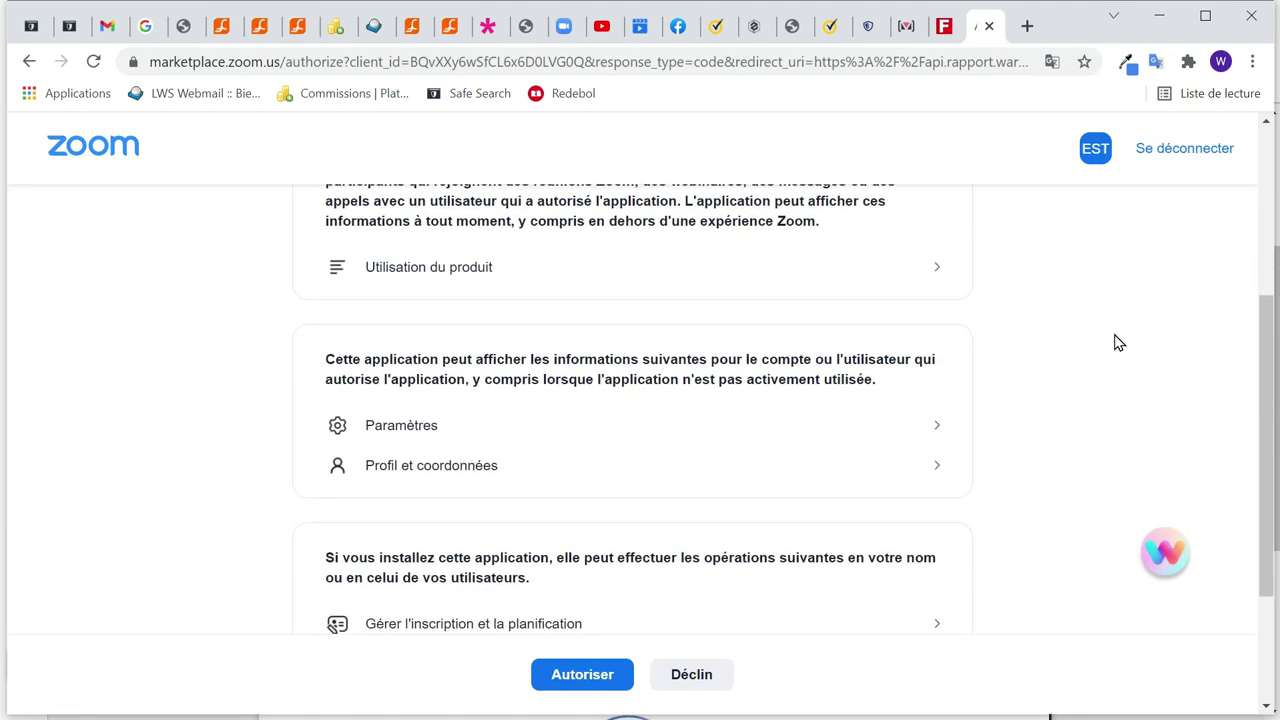
scroll(1118, 343, down, 2)
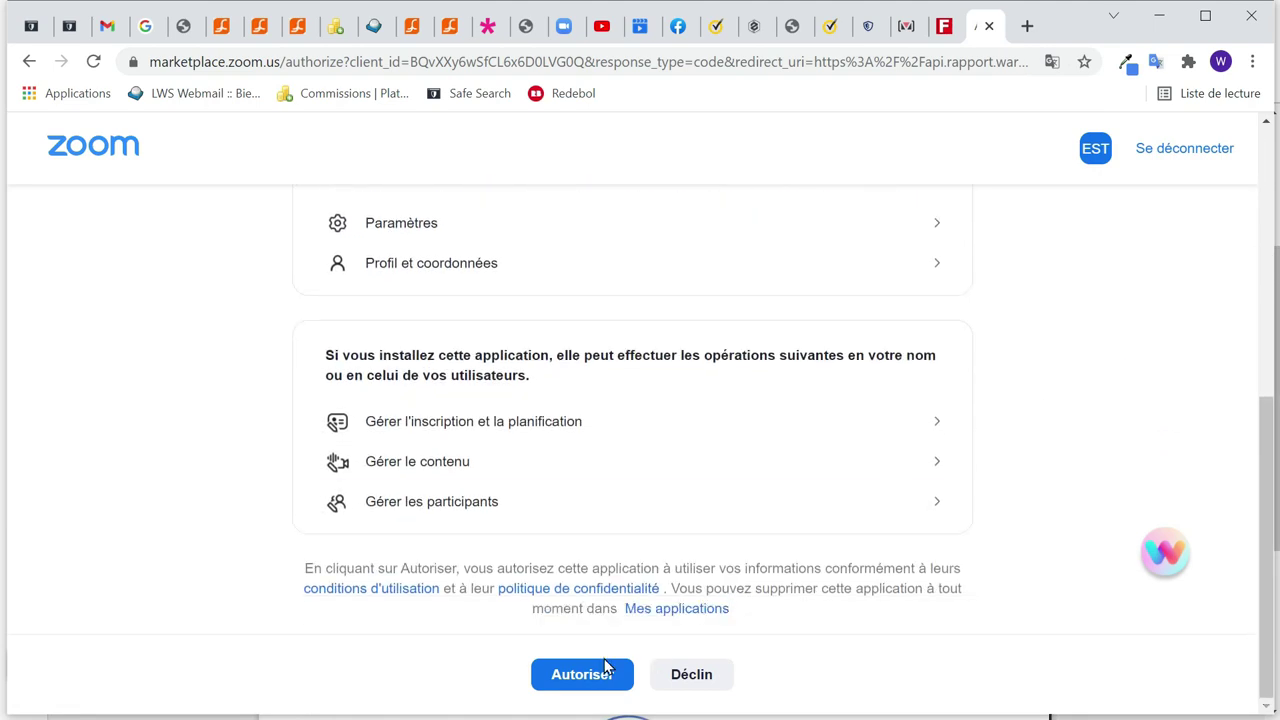
click(549, 678)
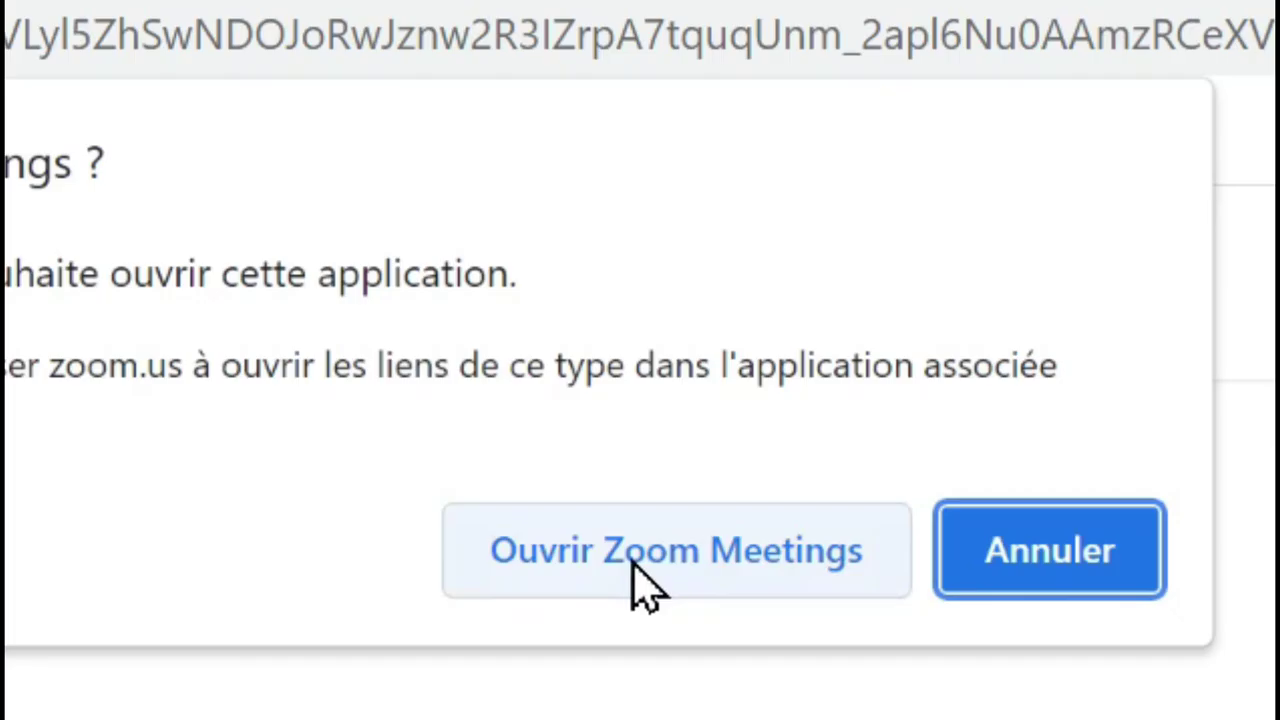
click(722, 242)
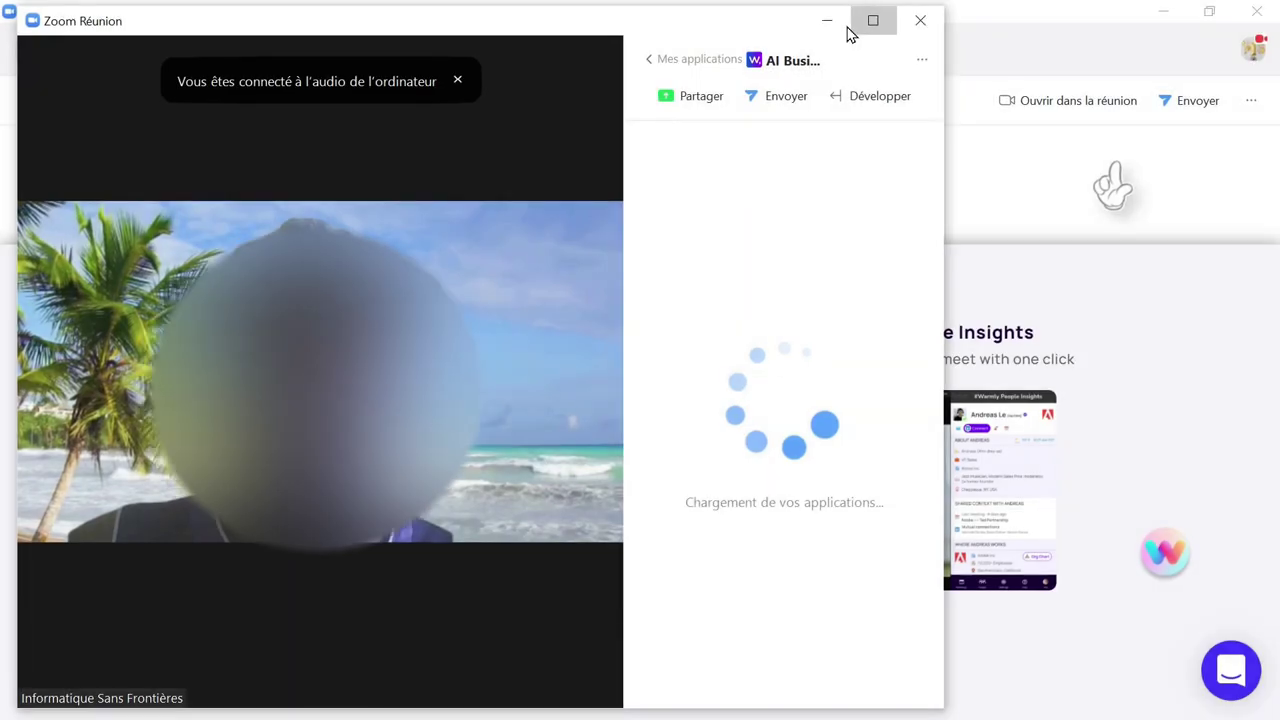
Enlarge the AI Business Cards app within the maximized meeting window and choose the night-sky mountain starter image
click(855, 28)
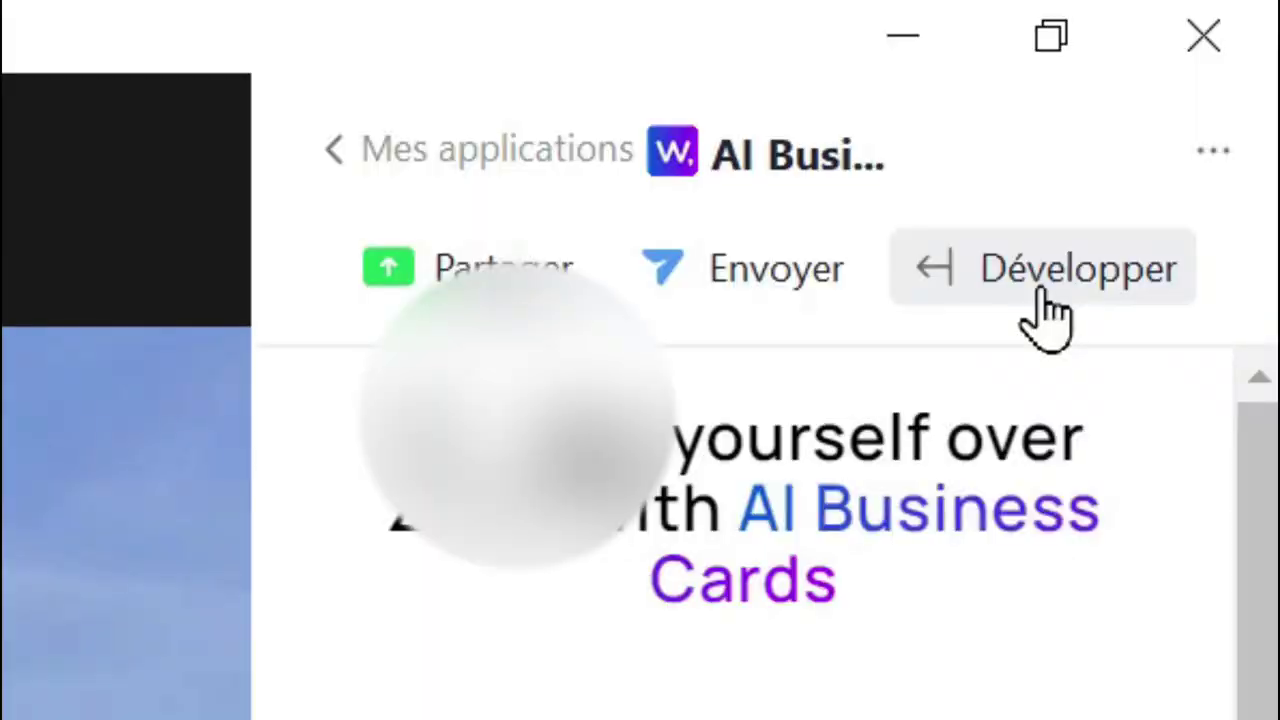
click(1205, 90)
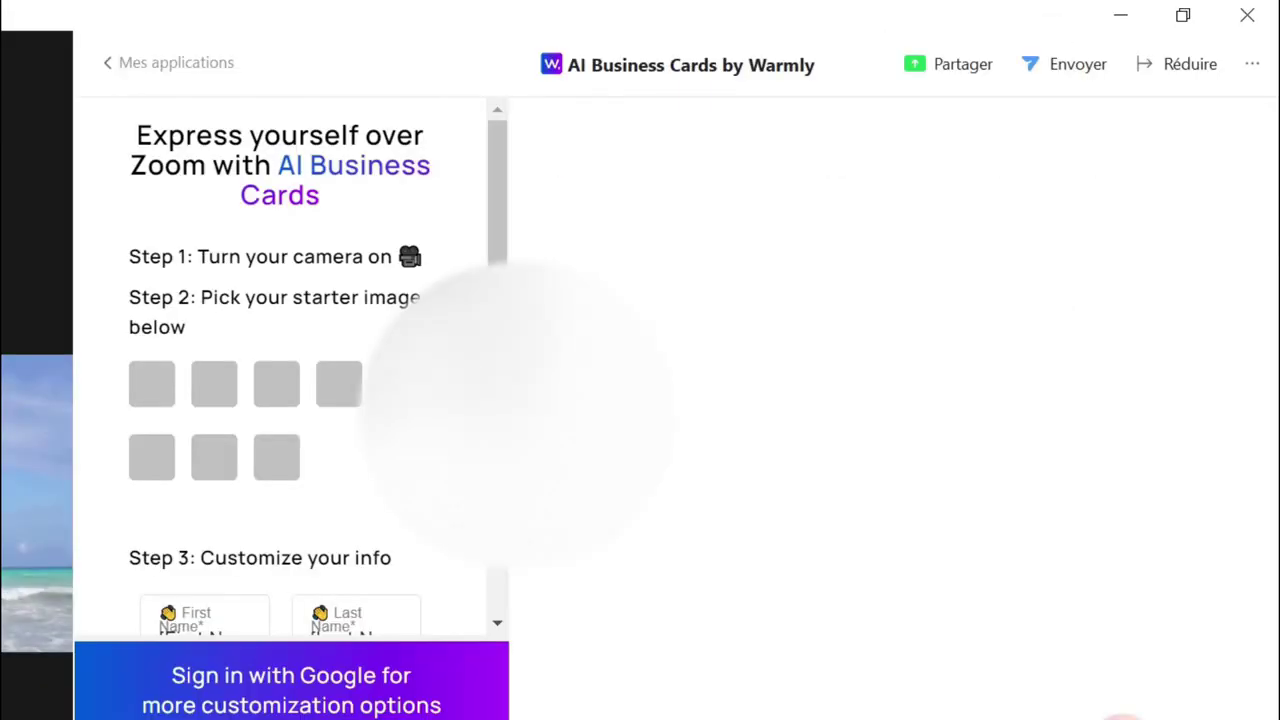
scroll(409, 372, down, 2)
scroll(411, 368, up, 2)
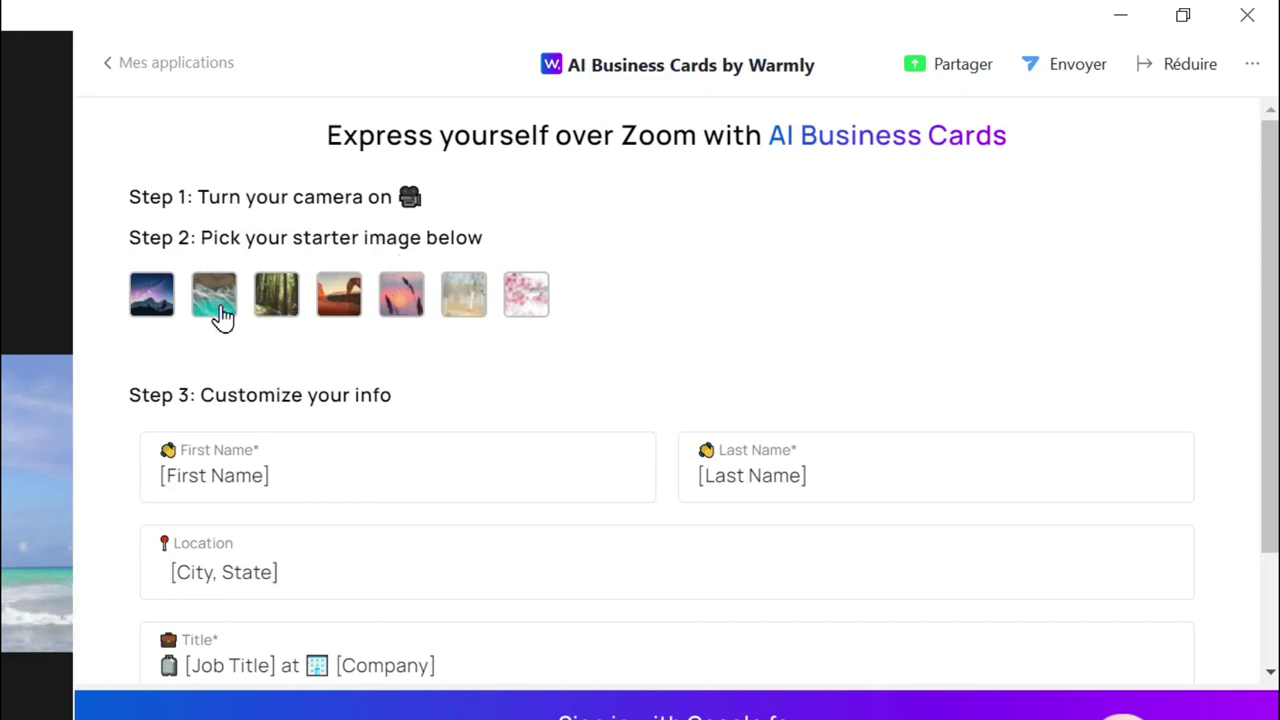
click(141, 289)
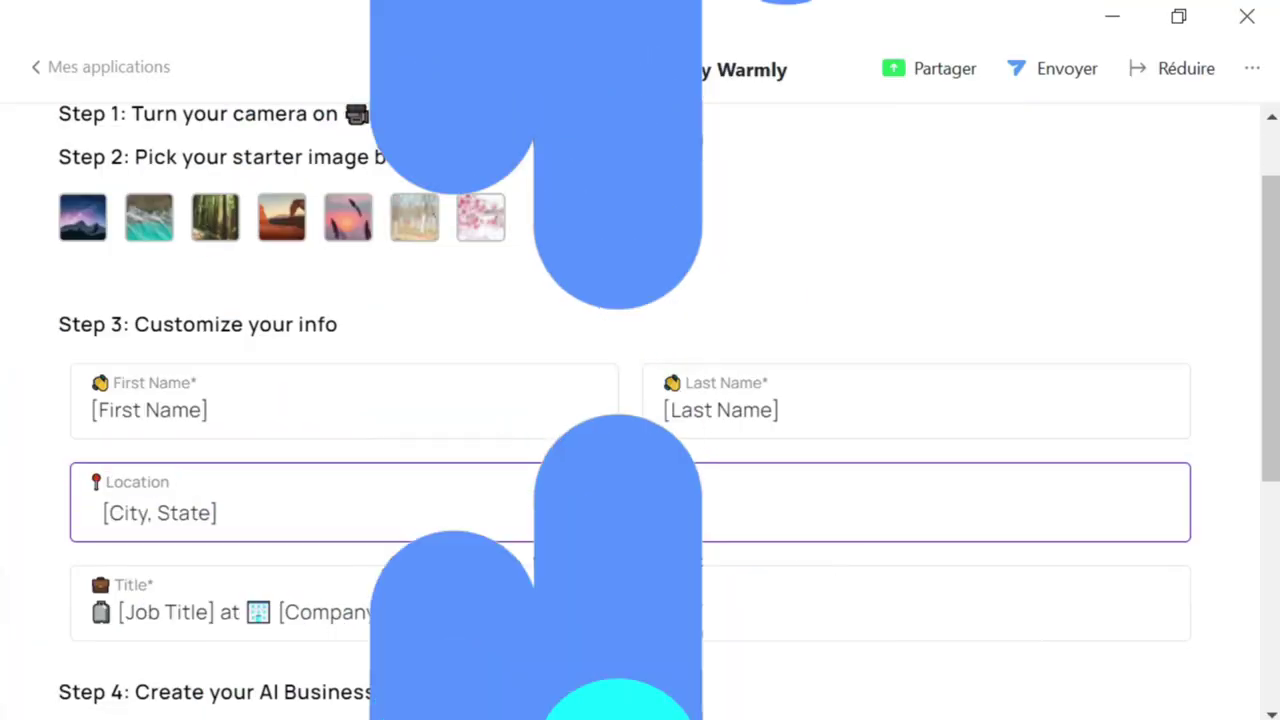
Replace the first name placeholder on the business card form with Informatique
click(170, 432)
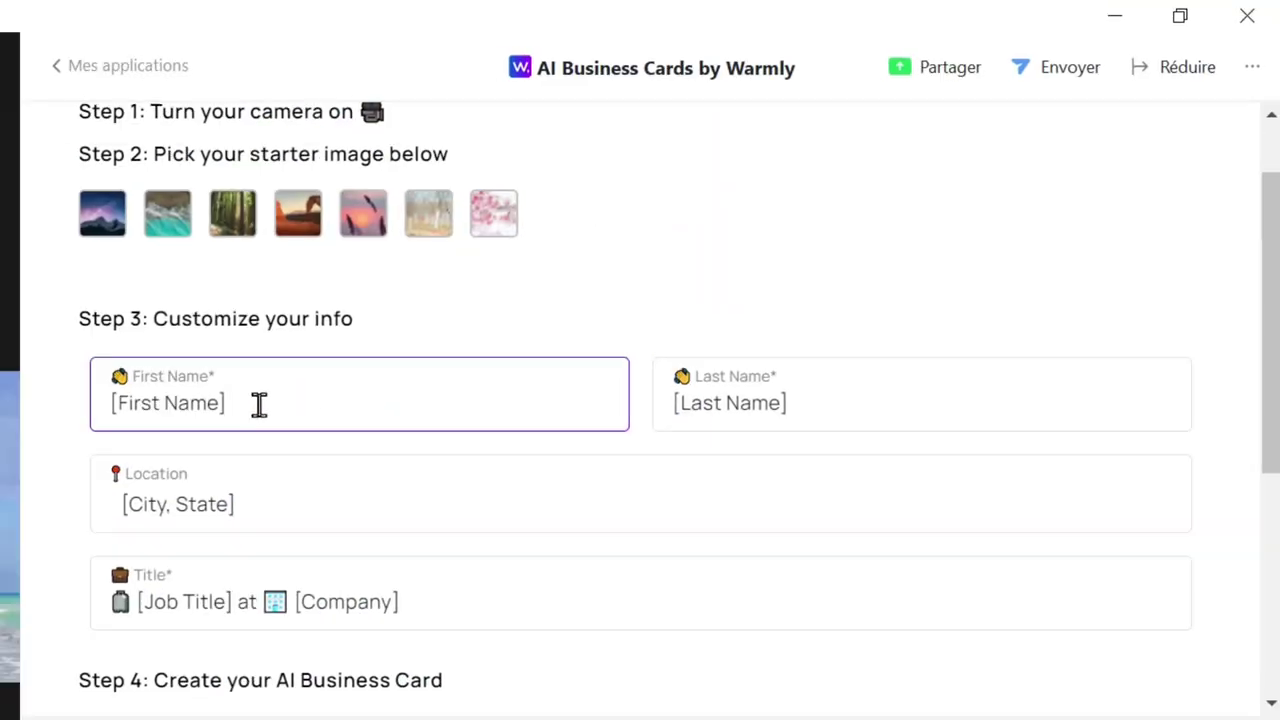
click(258, 403)
click(207, 403)
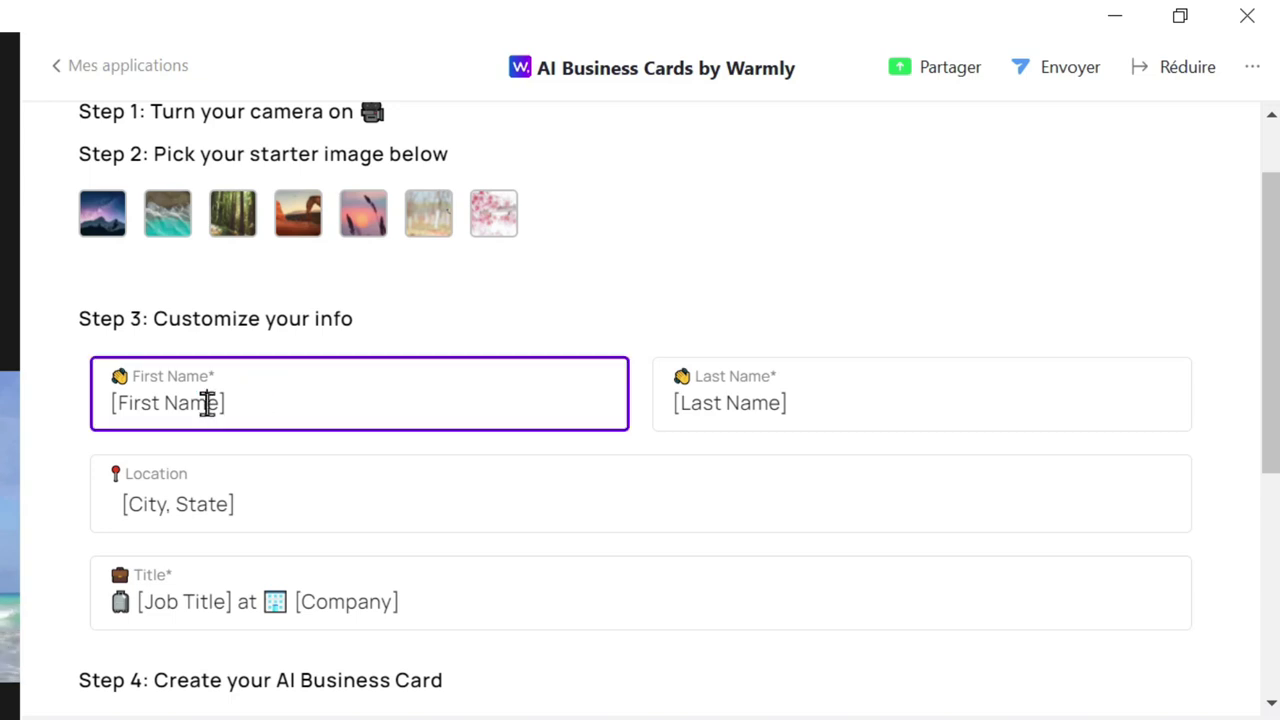
click(236, 403)
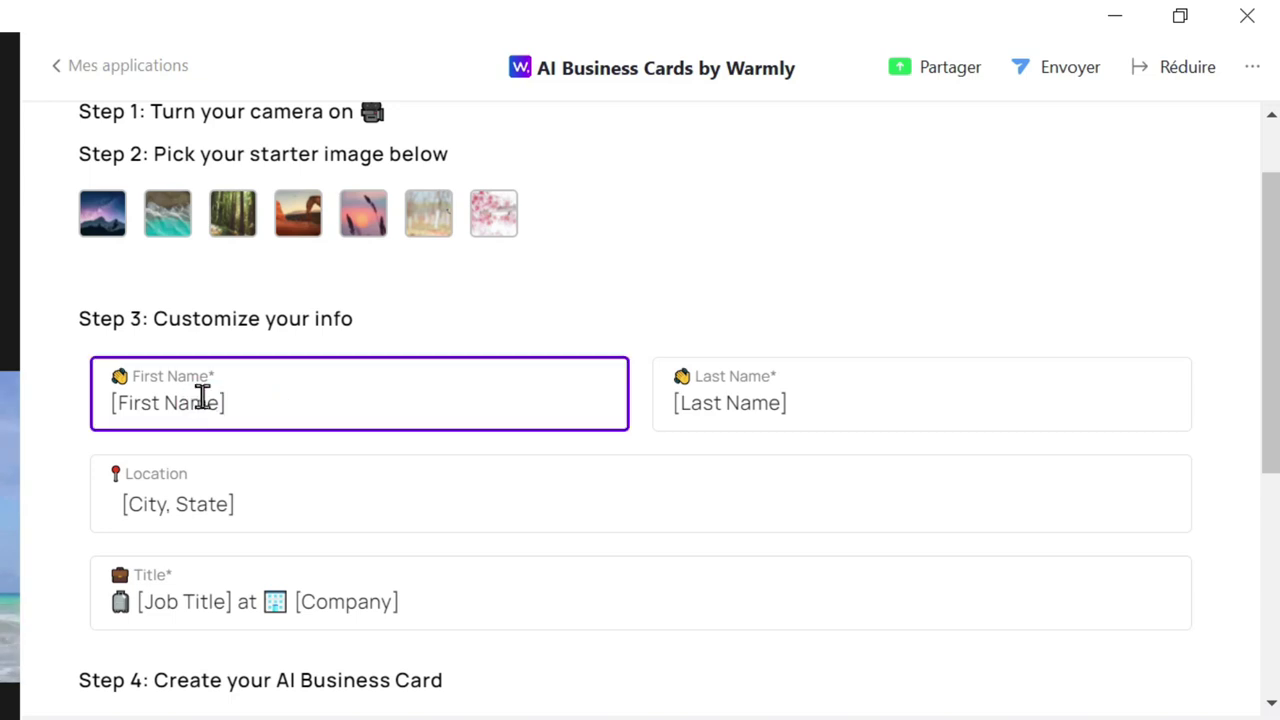
drag(74, 400, 308, 450)
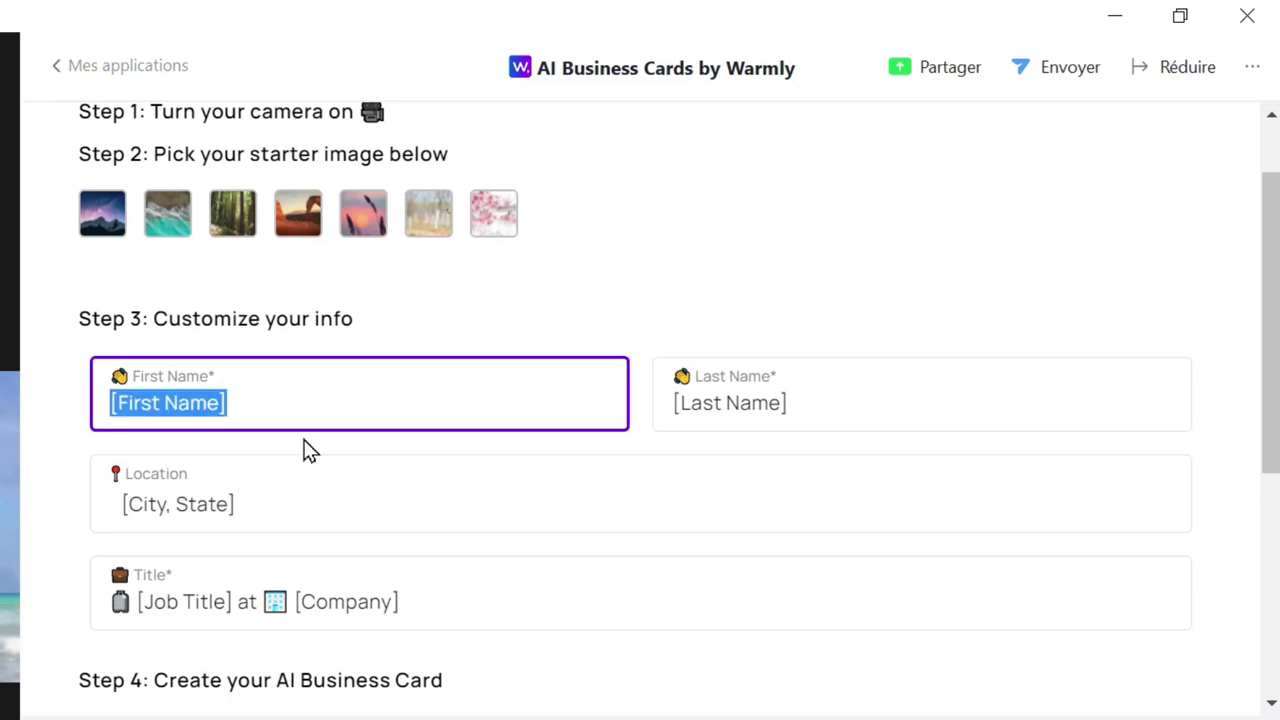
key(BackSpace)
text(Informatique)
Replace the last name placeholder on the business card form with Sans Frontières
click(819, 402)
drag(819, 402, 644, 402)
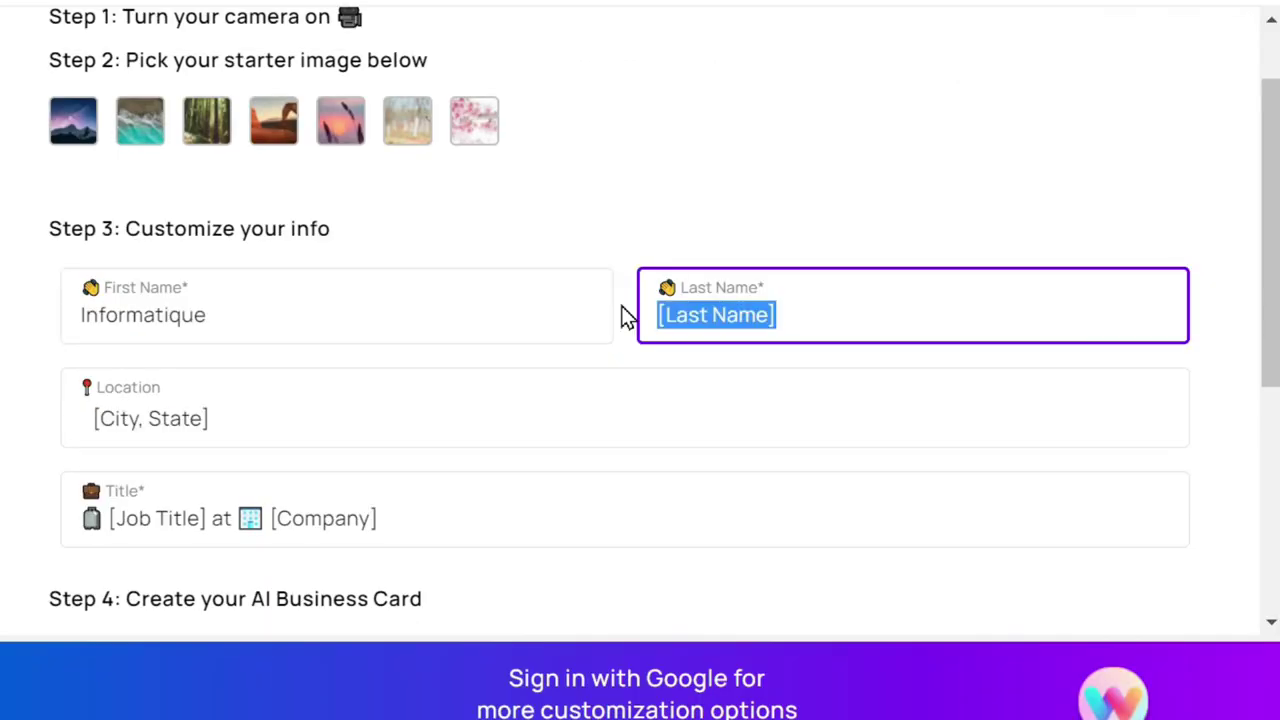
text(Sans)
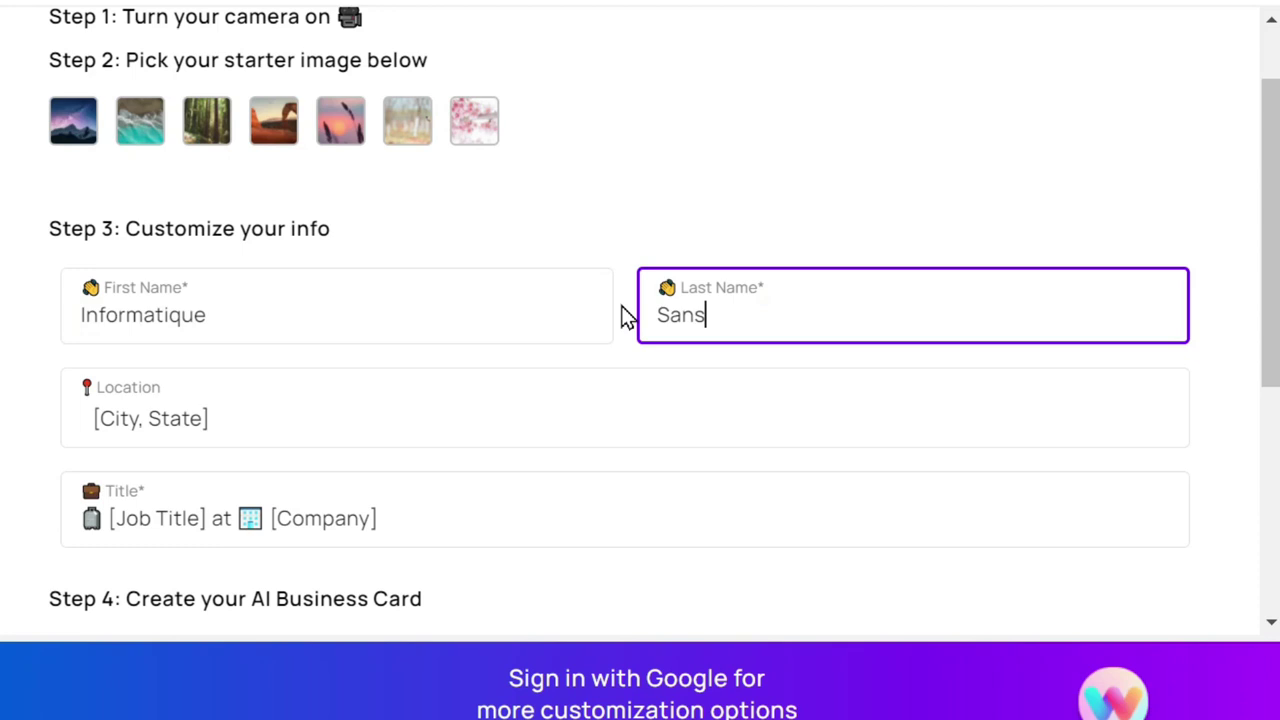
text( Frontières)
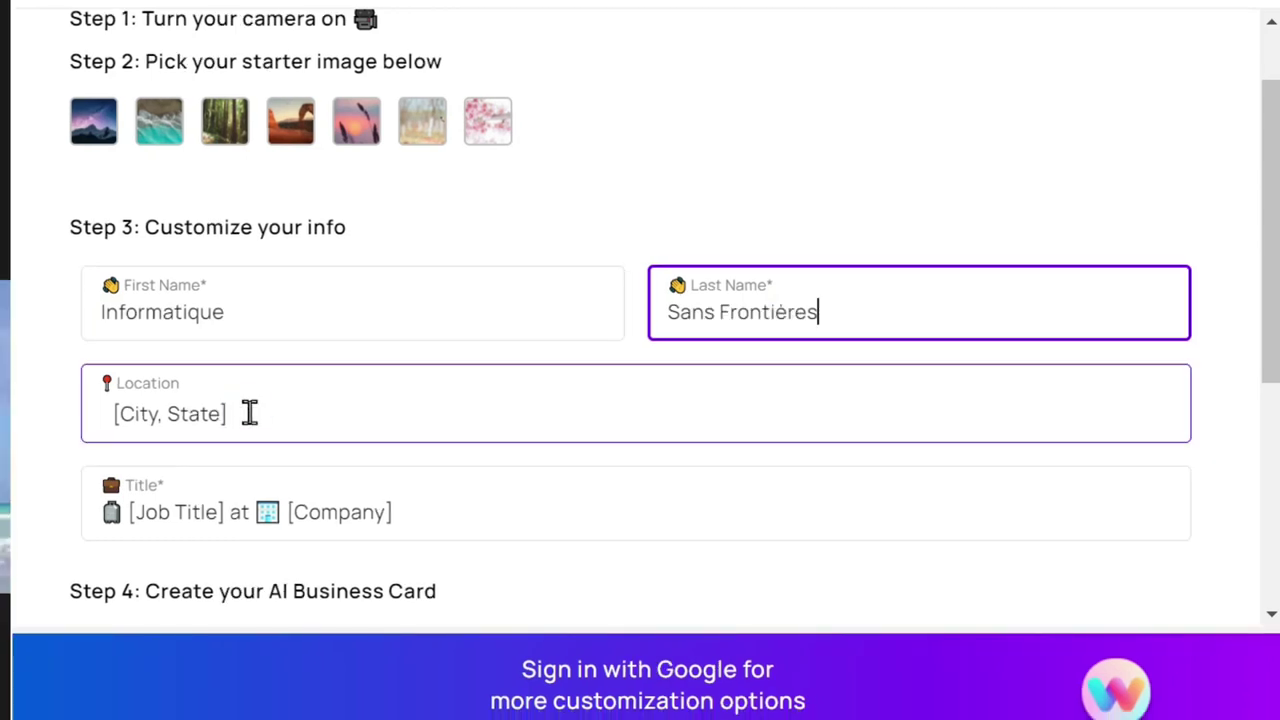
Set the card's location to the suggestion Abidjan Autonomous District, Côte d'Ivoire
click(251, 412)
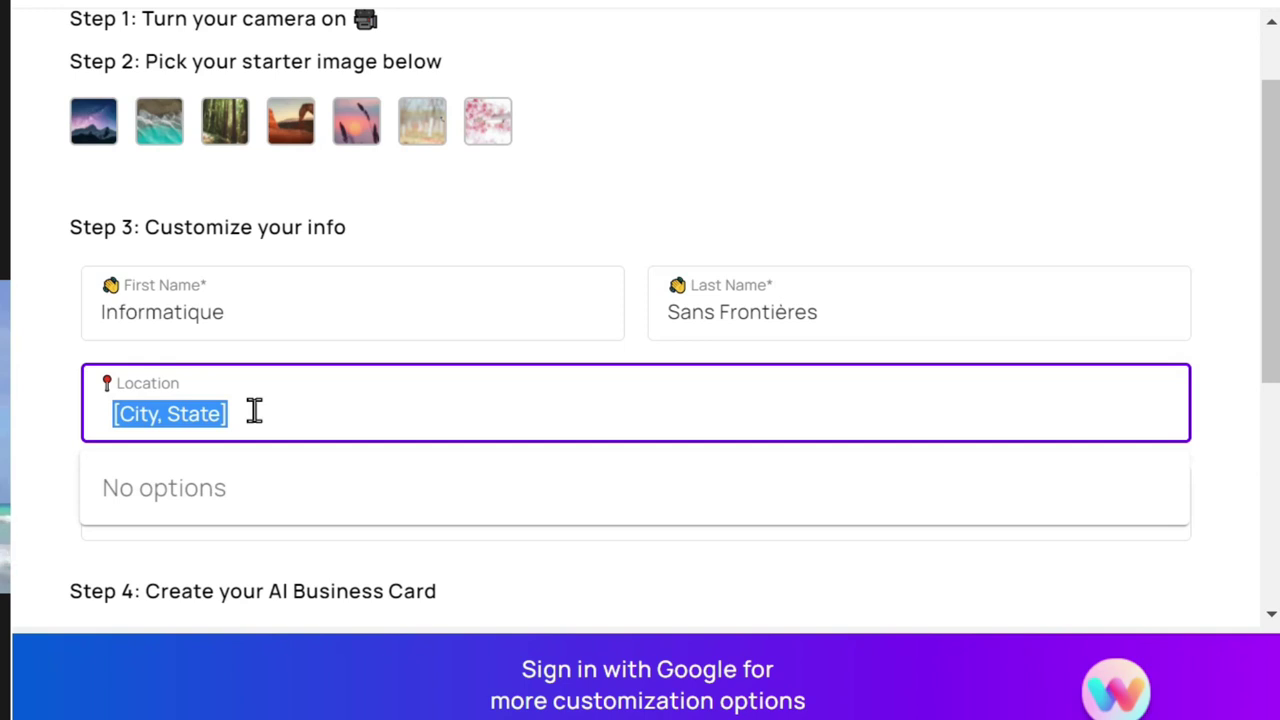
text(USA)
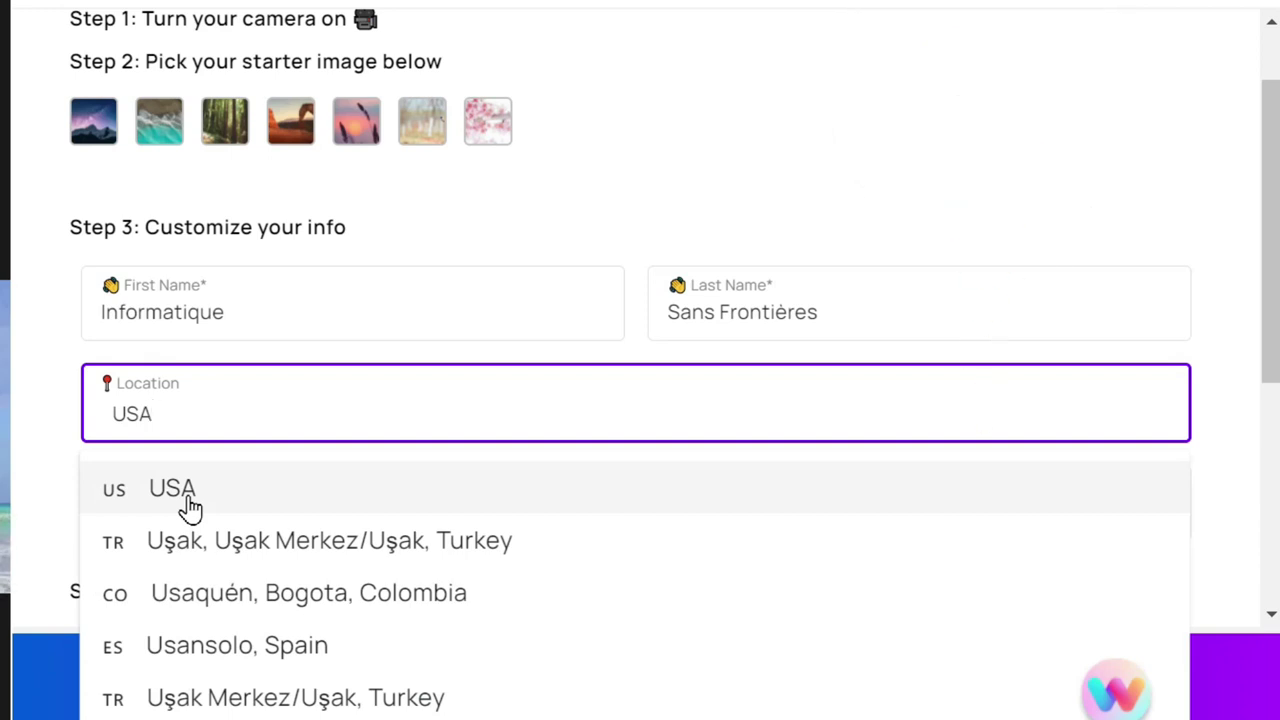
triple_click(188, 424)
text(Abidjan)
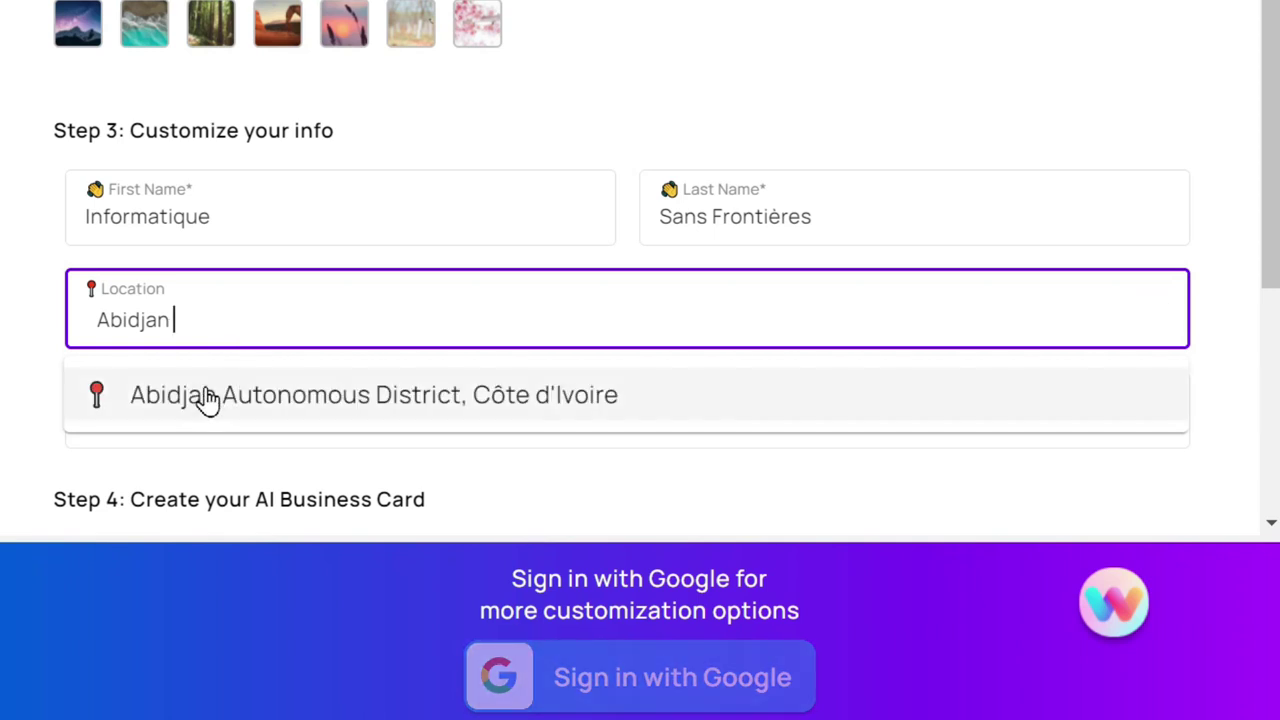
click(207, 398)
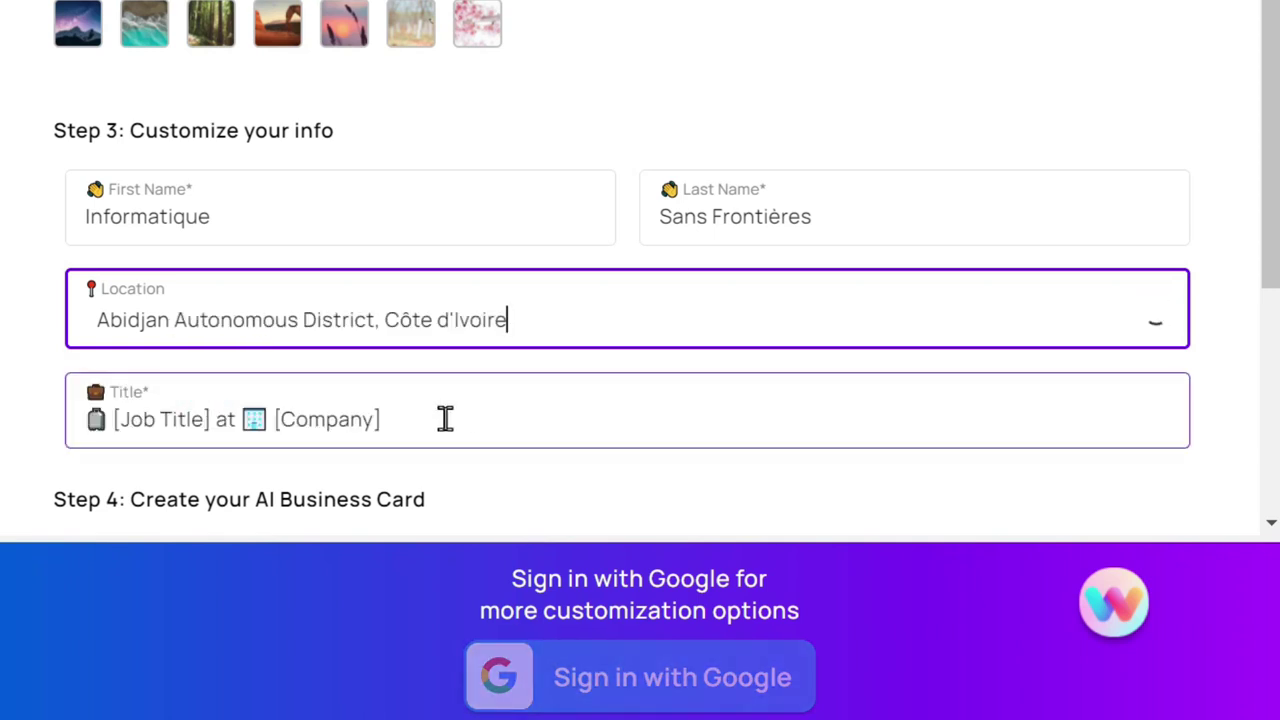
Fill in the card's title with PDG as the job title and IS as the company, and check the card preview
click(397, 418)
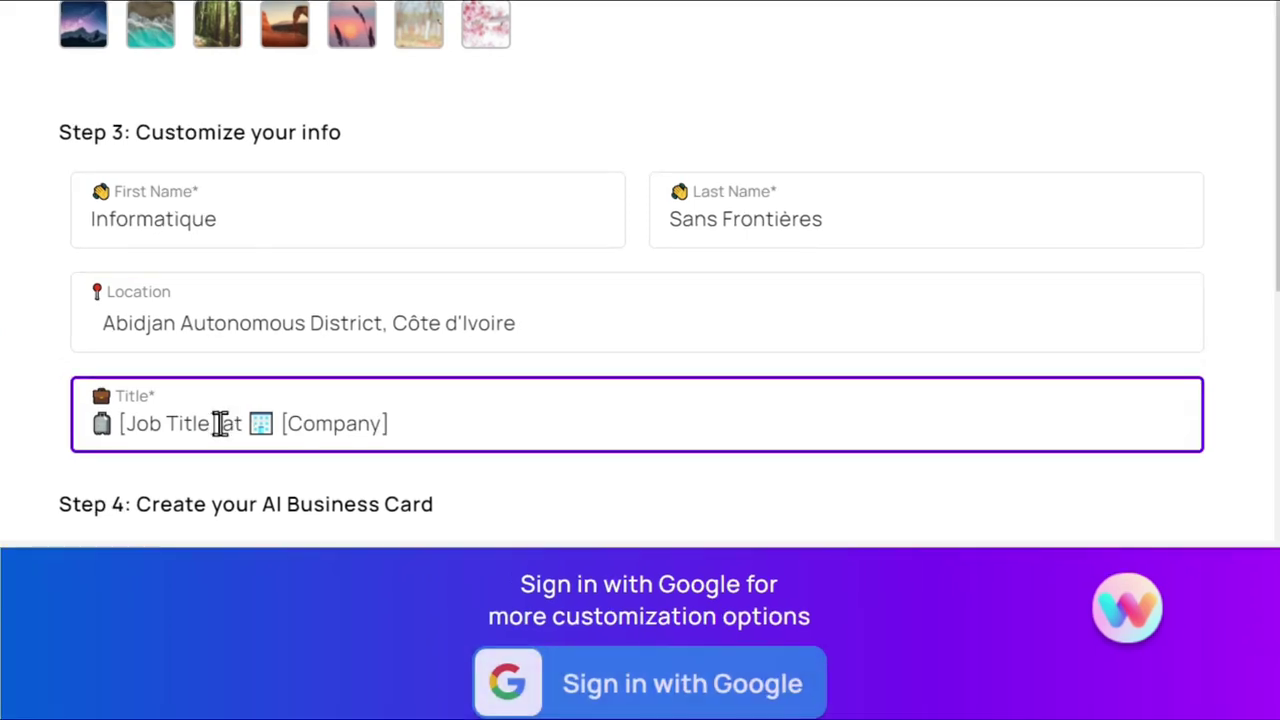
drag(220, 423, 119, 423)
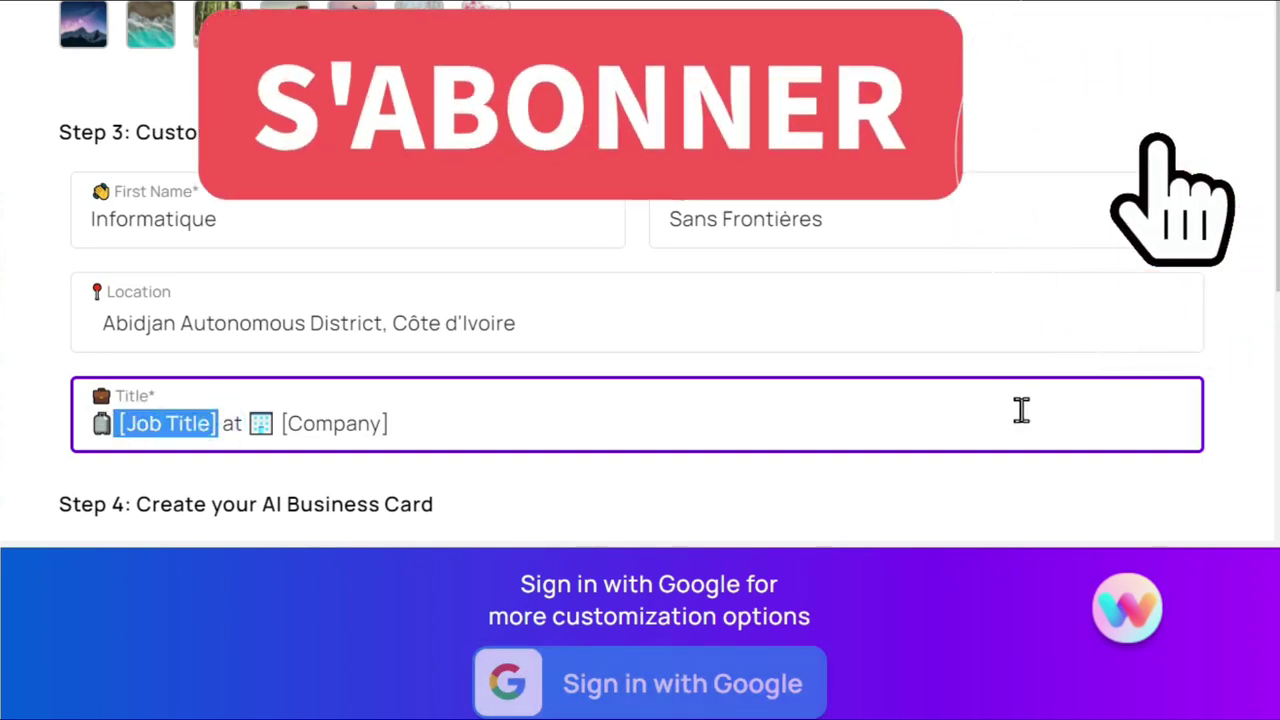
text(PDG)
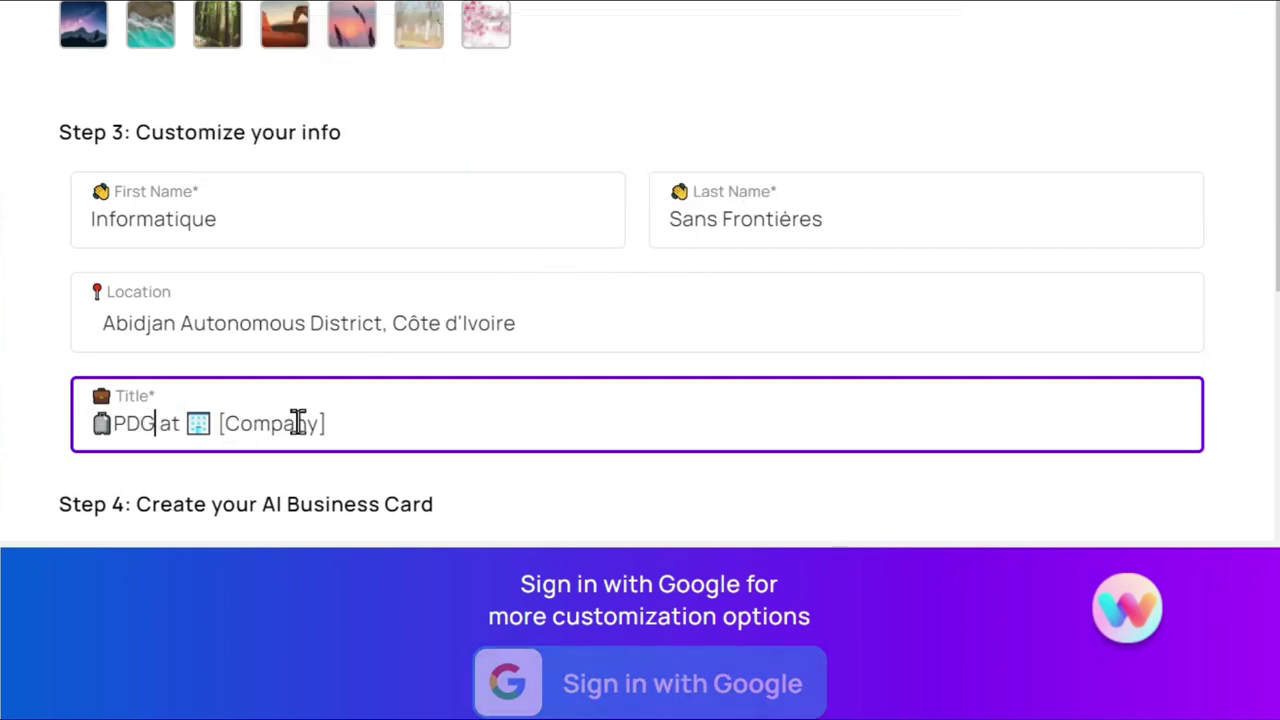
click(333, 424)
click(332, 424)
drag(282, 424, 223, 425)
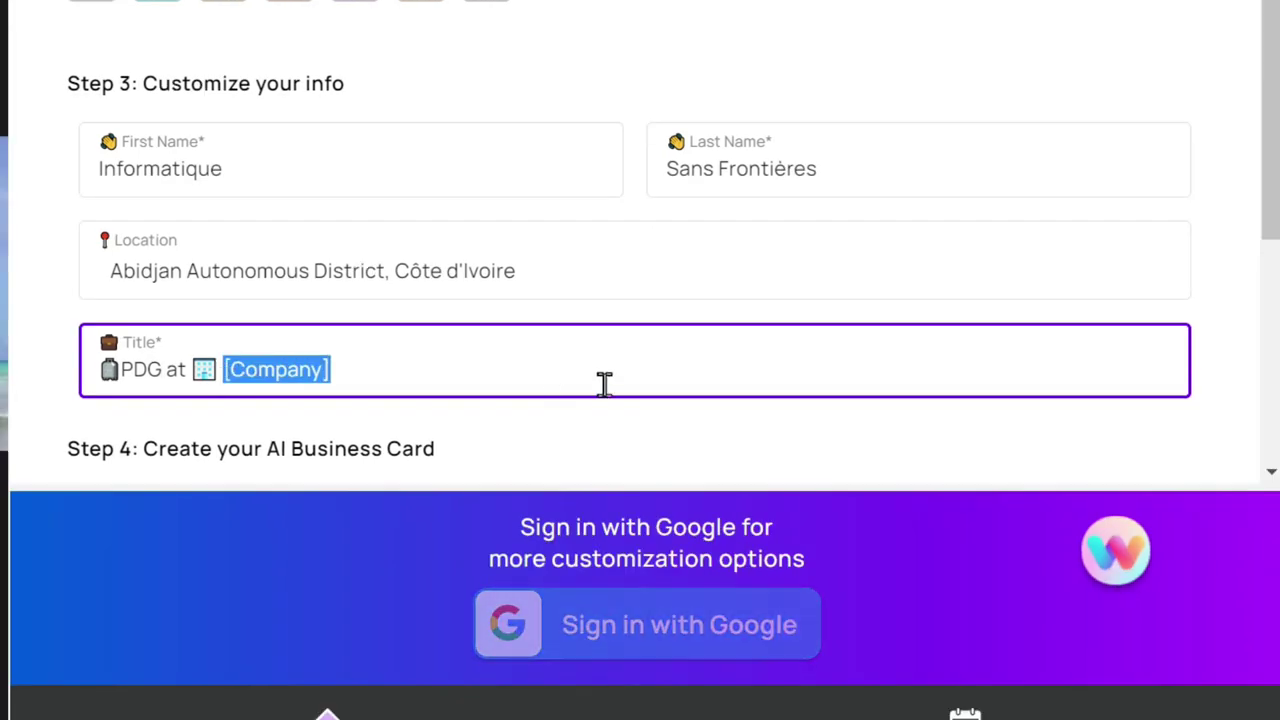
text(IS)
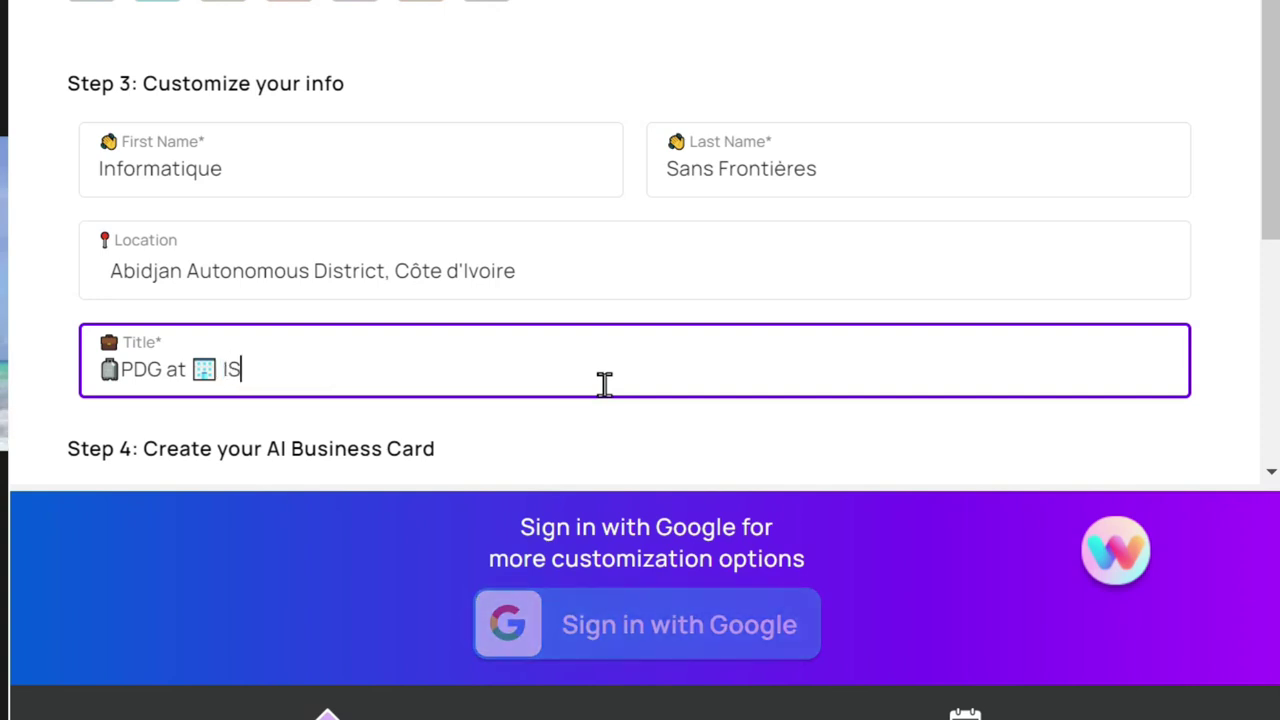
scroll(604, 384, down, 4)
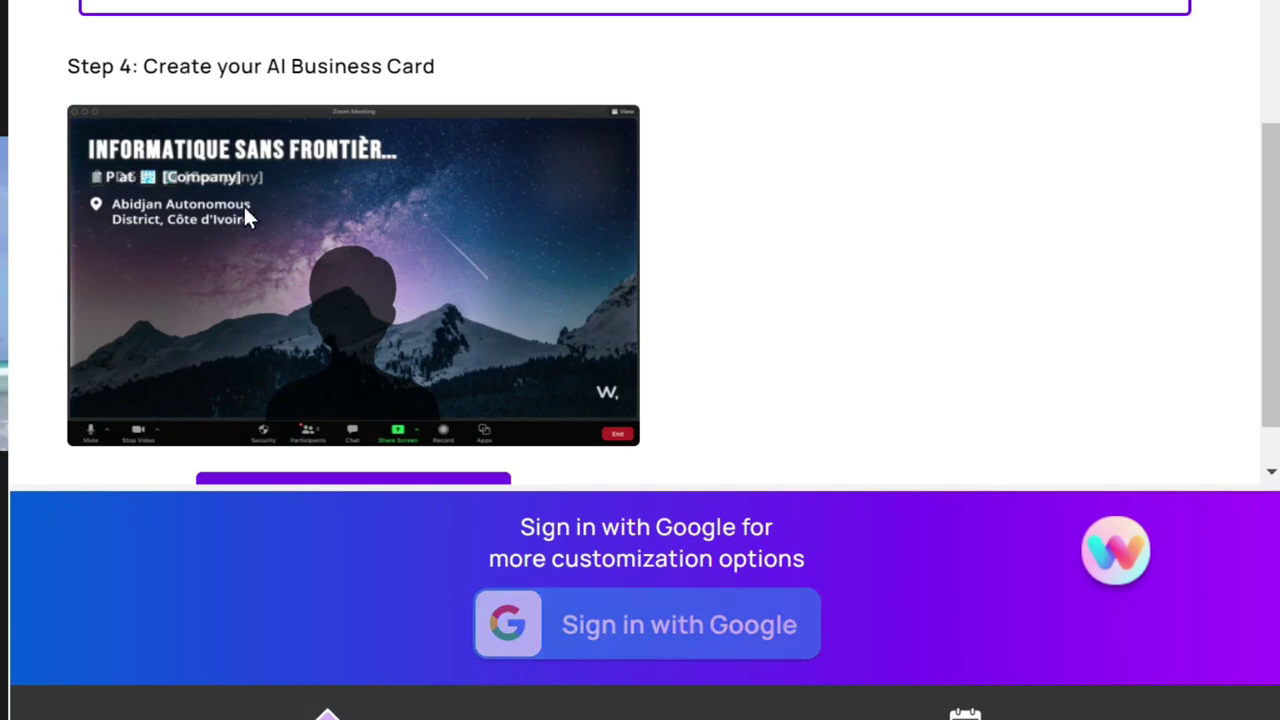
Try the turquoise seashore starter image as the card's background and check the business card preview
scroll(243, 204, up, 1)
scroll(252, 262, down, 2)
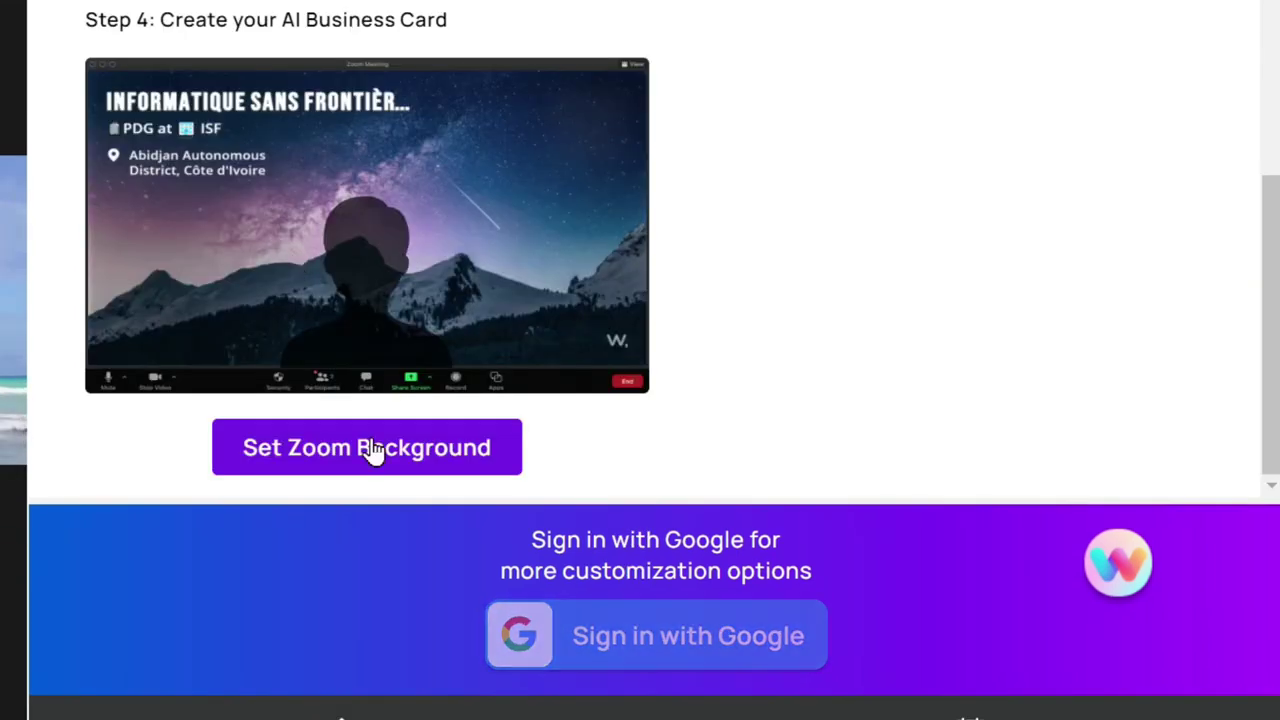
scroll(363, 220, up, 5)
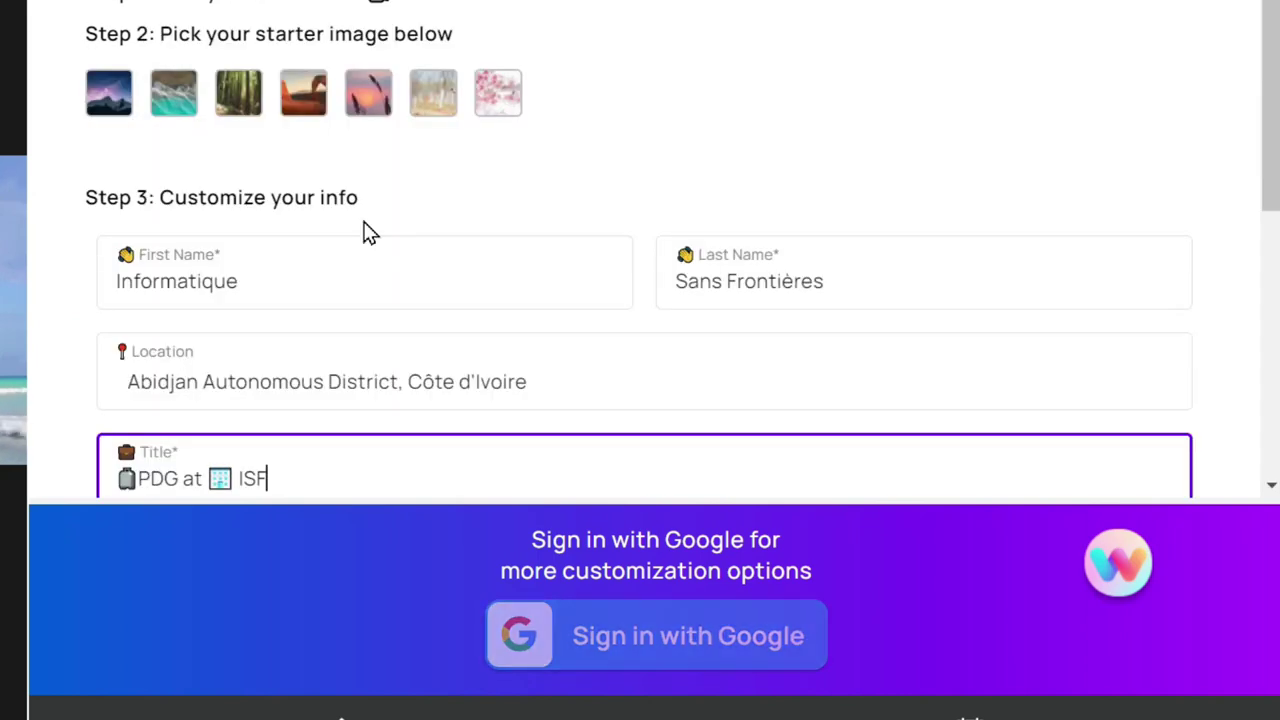
click(175, 105)
scroll(557, 206, down, 1)
scroll(557, 206, down, 5)
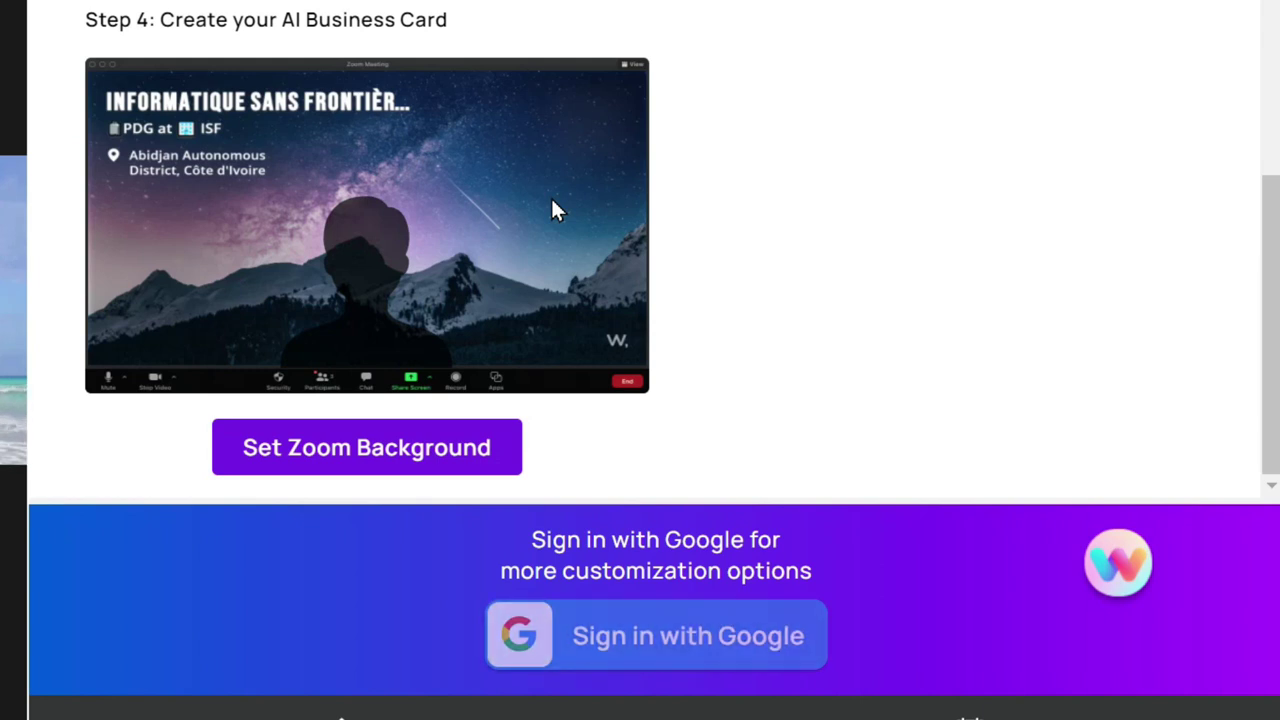
Choose the orange desert rock arch as the card's starter image and check the business card preview
scroll(357, 194, up, 6)
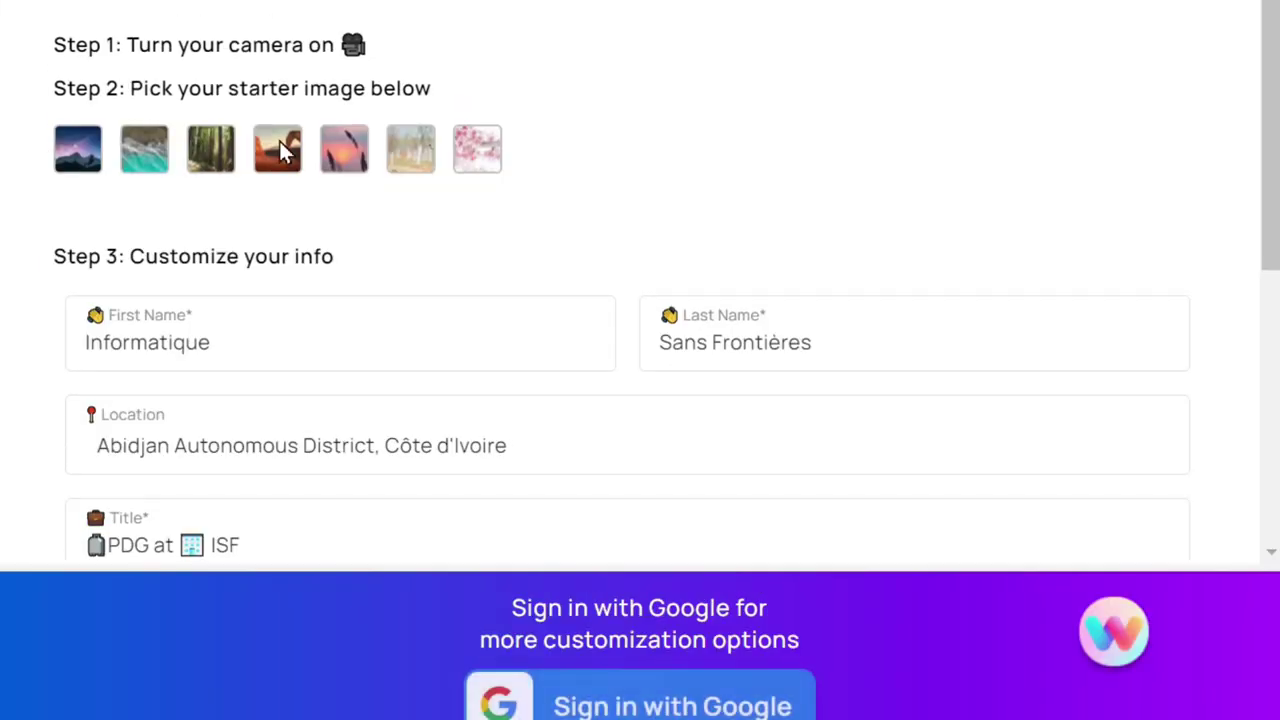
click(281, 150)
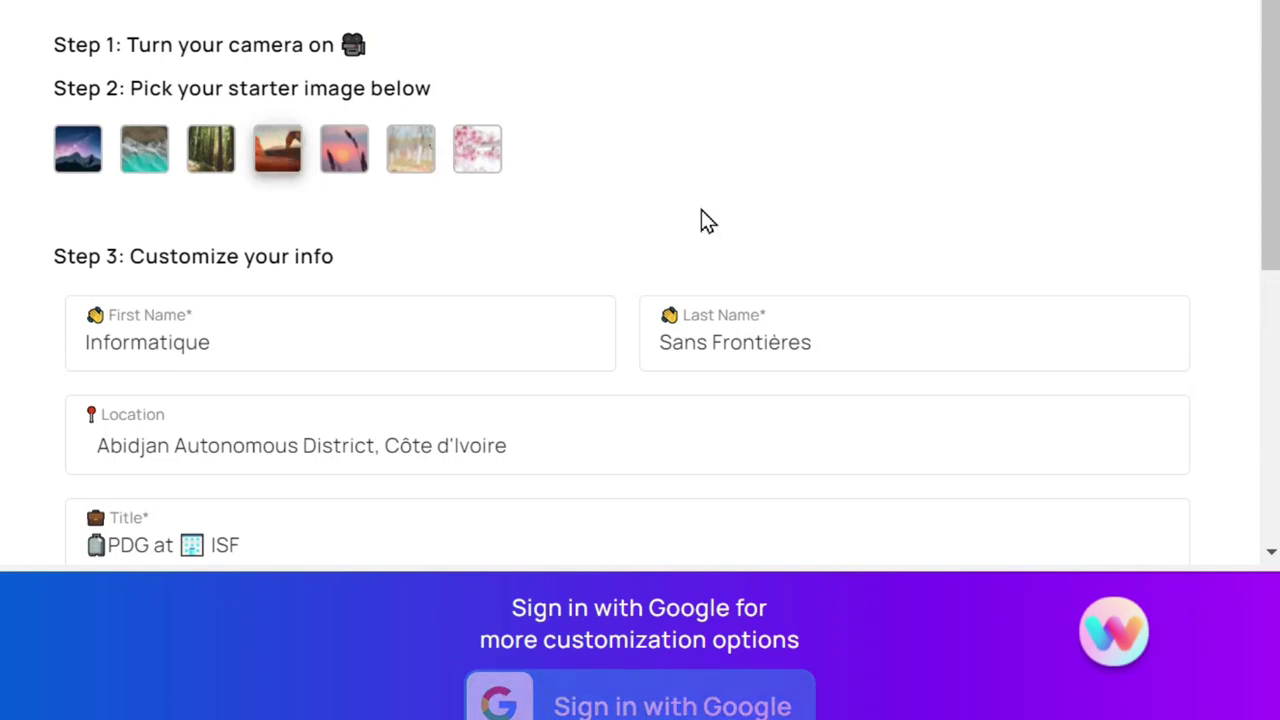
scroll(701, 215, down, 5)
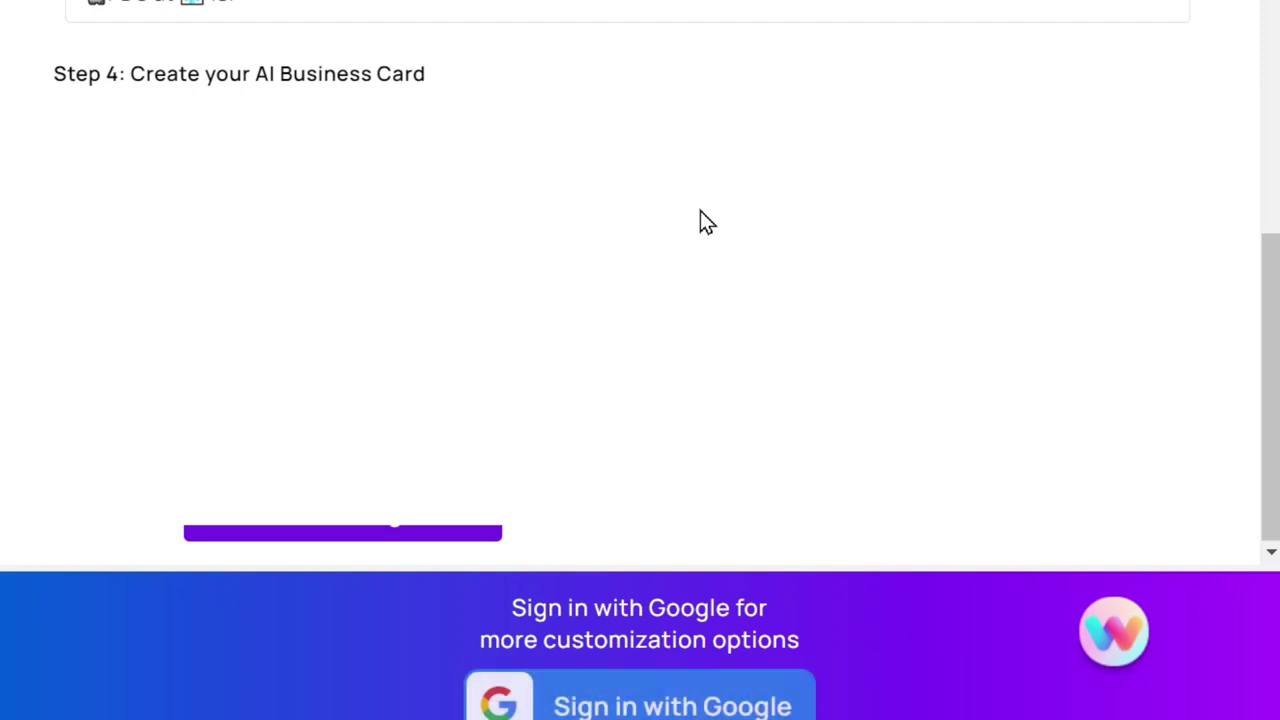
scroll(705, 220, up, 10)
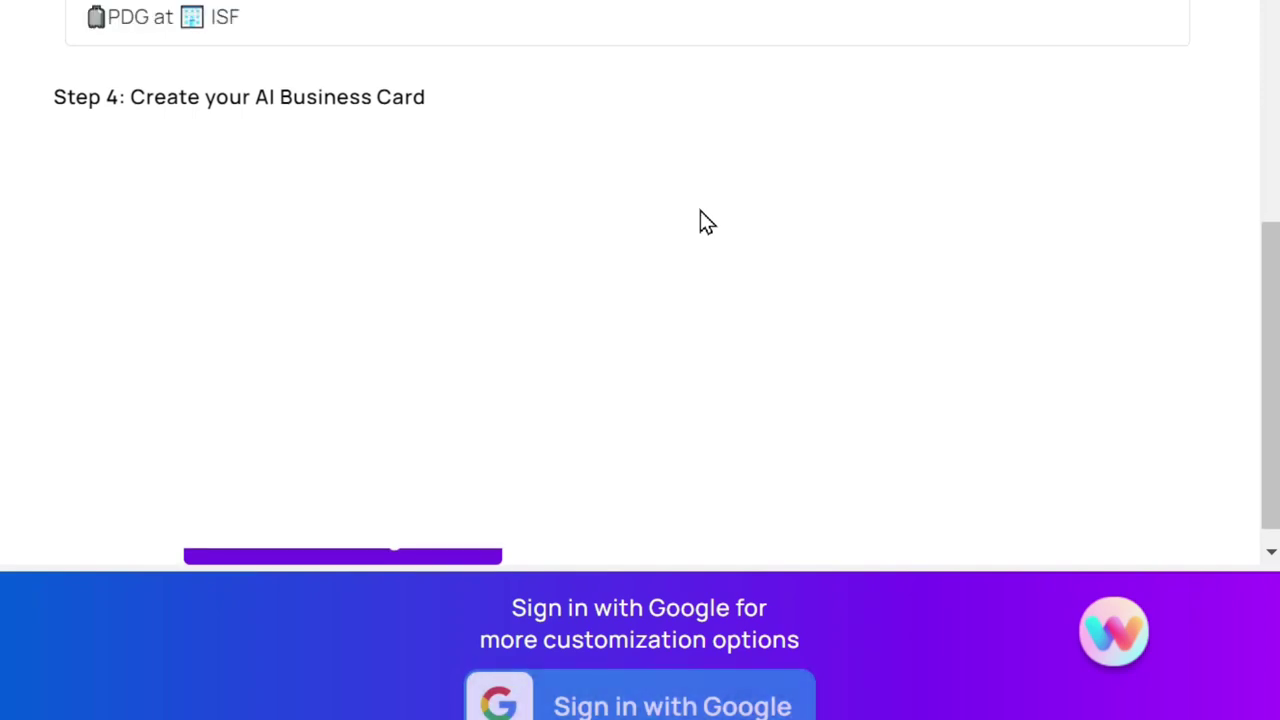